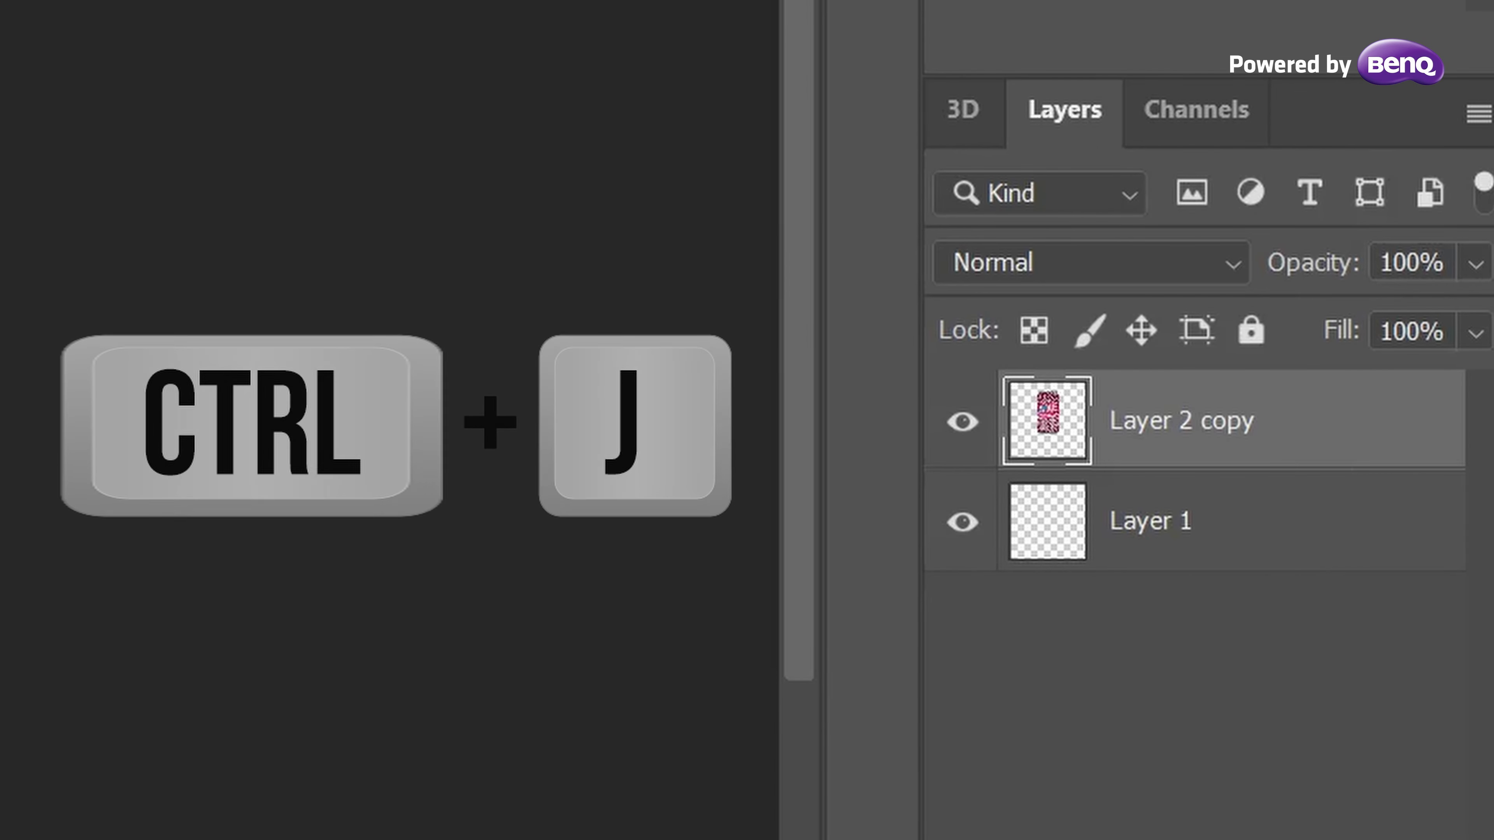
# Step: Duplicate the can layer, name the copies Konzerva and Ogledalo, and move Ogledalo beneath Konzerva
pyautogui.hotkey('ctrl', 'j')
pyautogui.write('Ko')
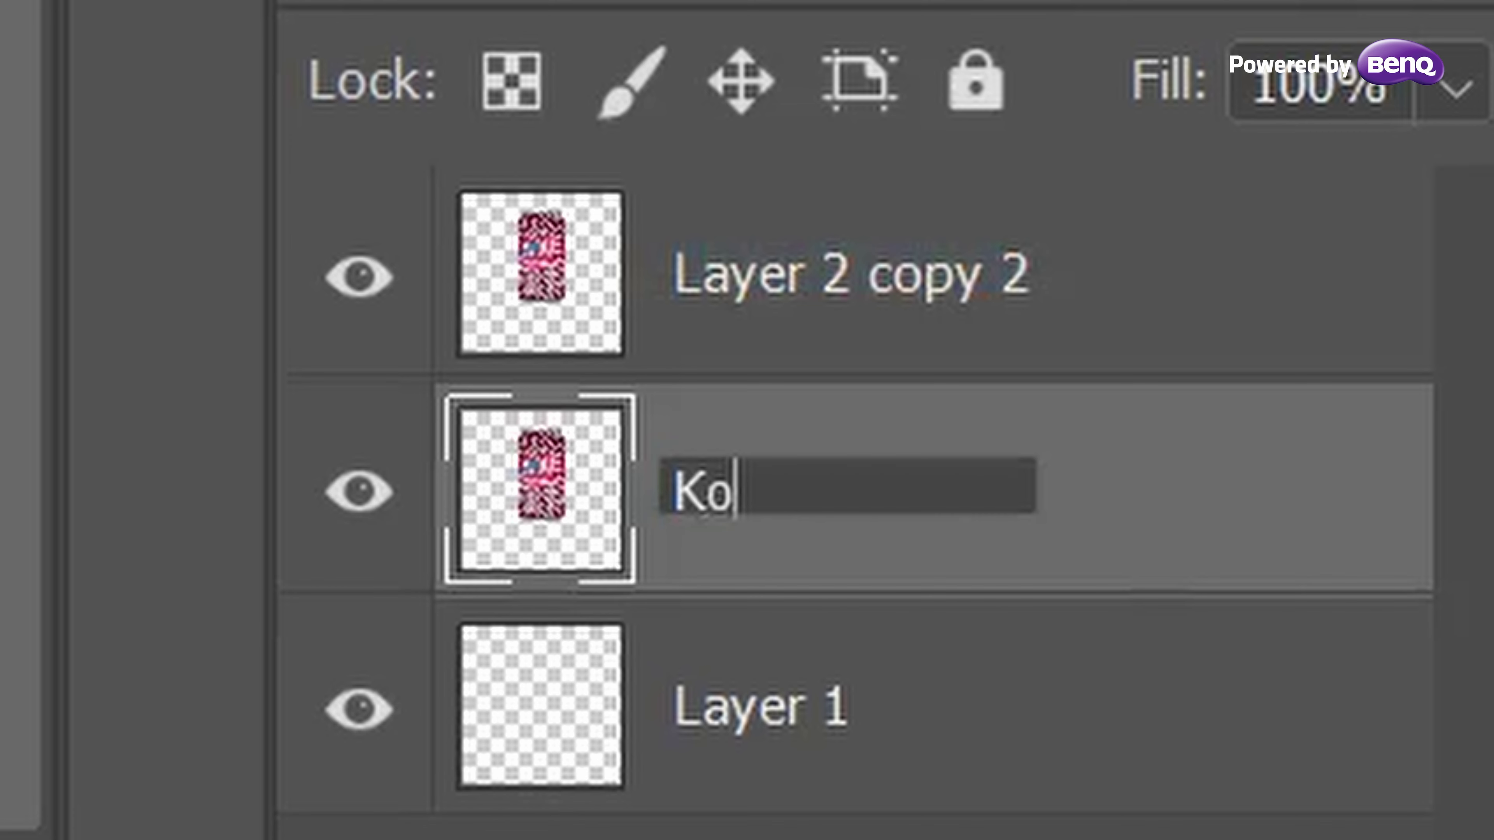
pyautogui.write('nzerva')
pyautogui.hotkey('shift', 'Tab')
pyautogui.write('O')
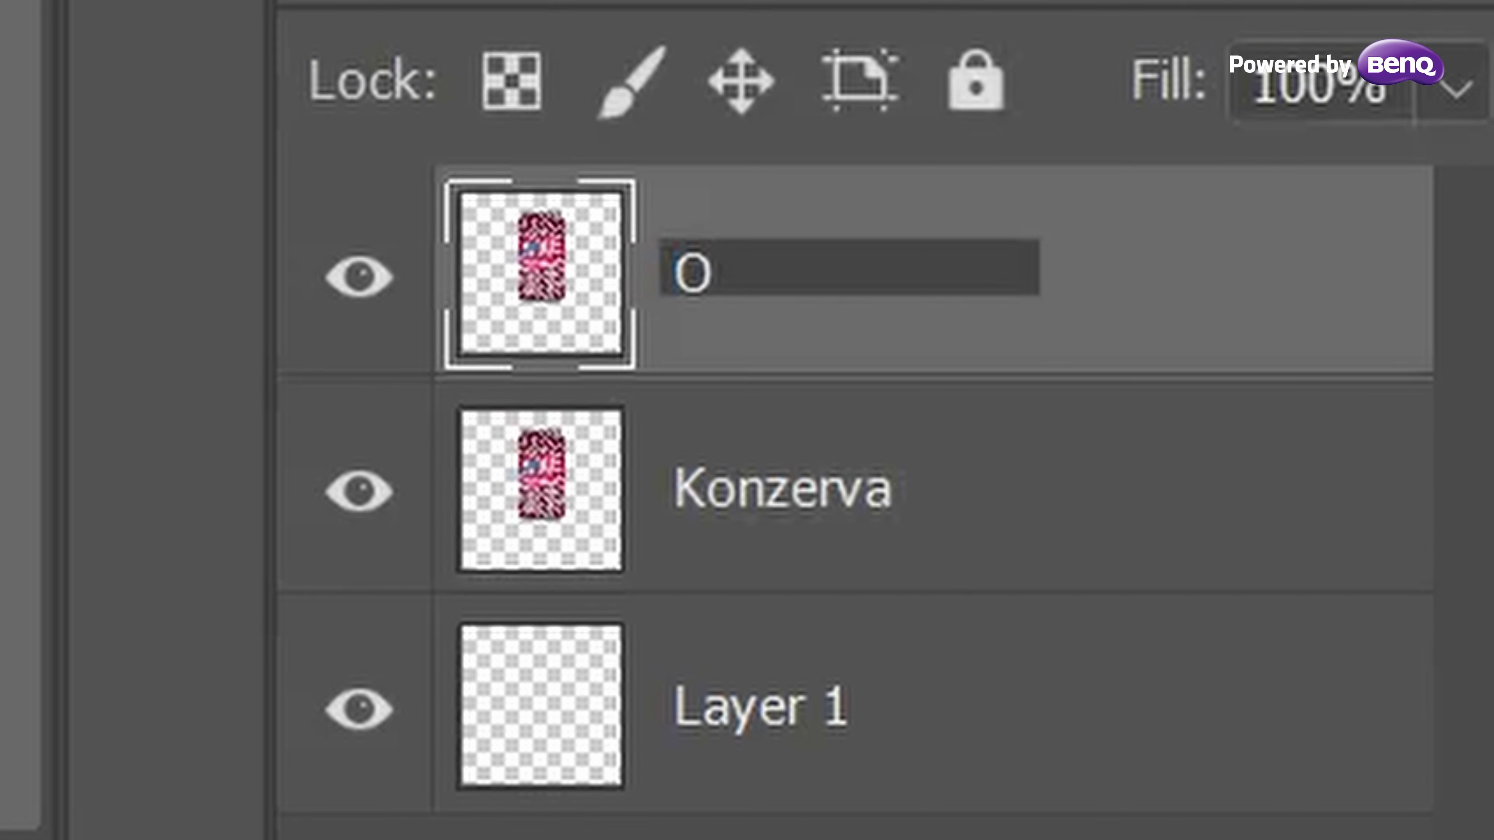
pyautogui.write('gledalo')
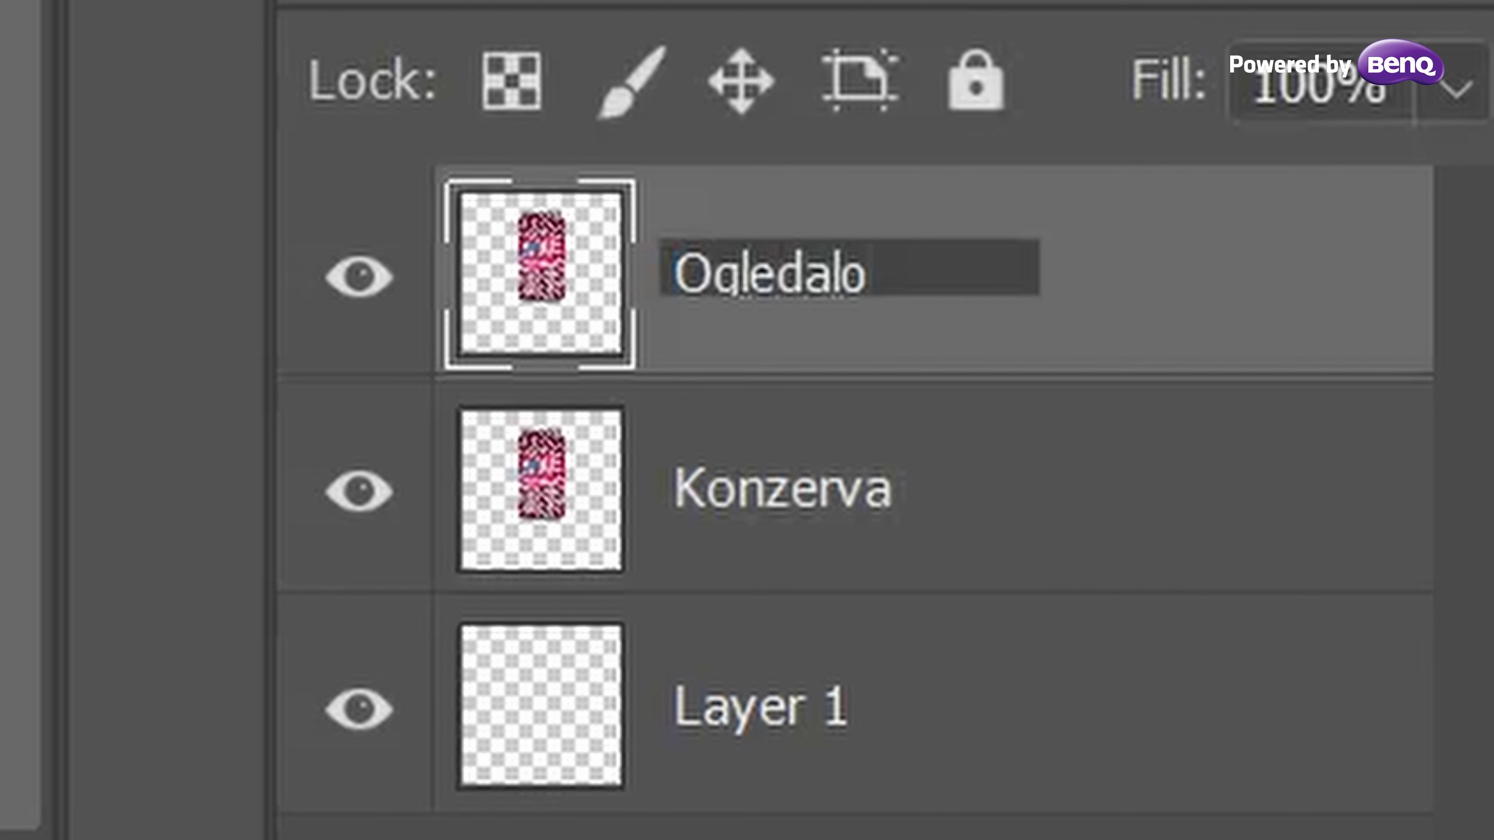
pyautogui.press('Return')
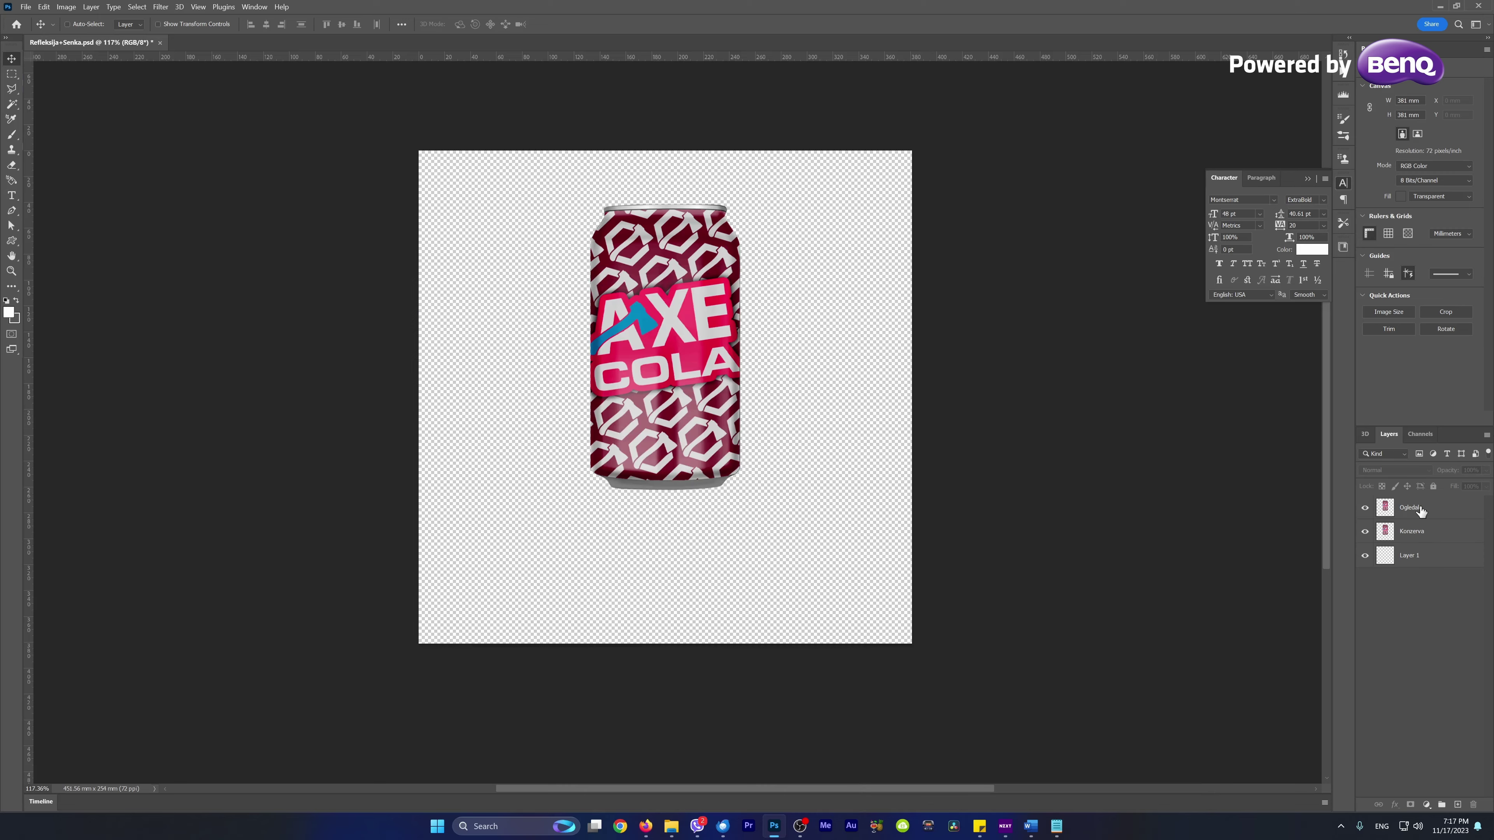
pyautogui.moveTo(1420, 511); pyautogui.dragTo(1434, 539)
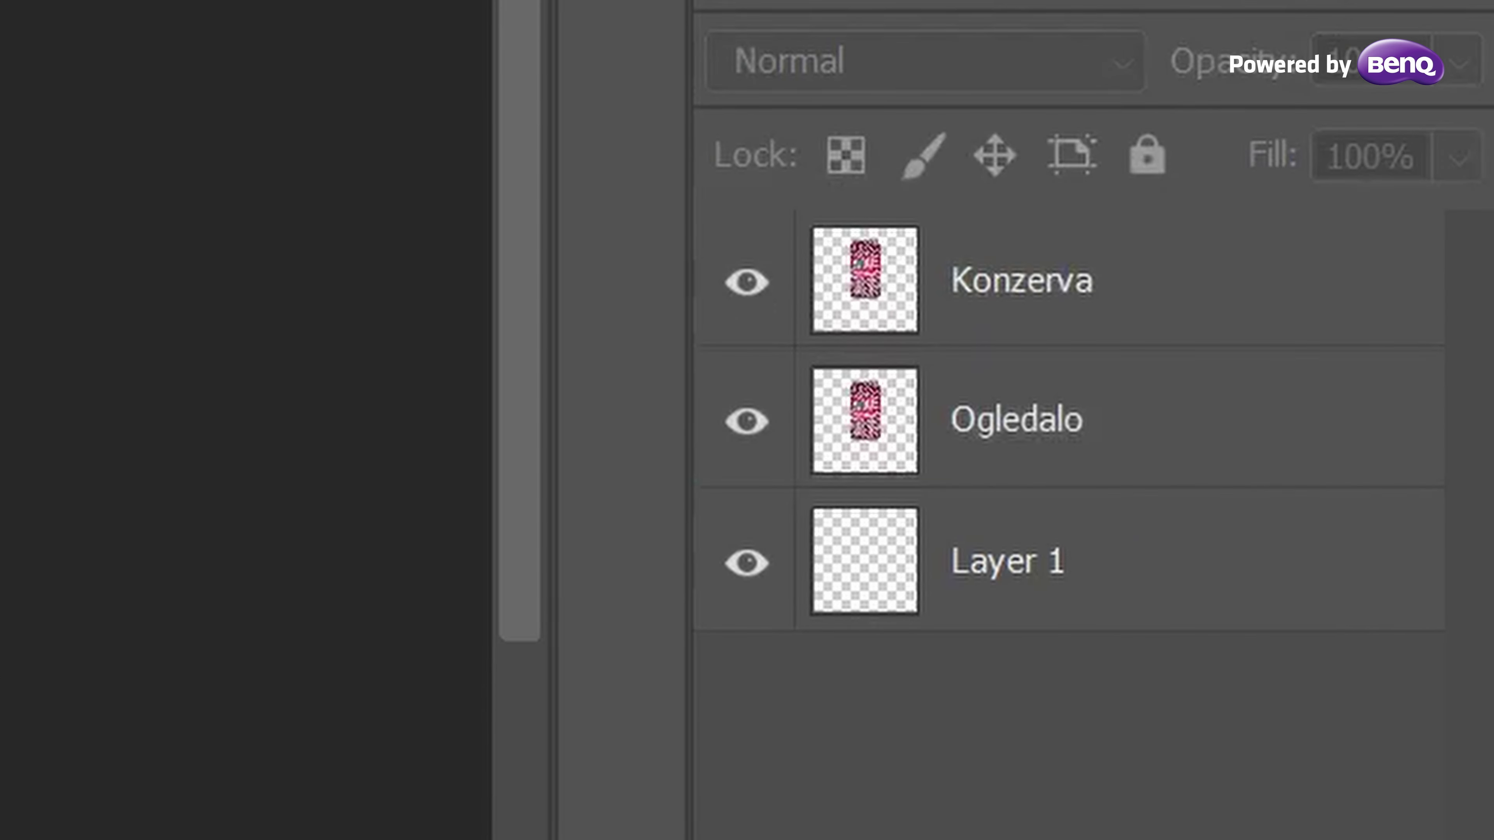
# Step: Flip the Ogledalo copy vertically and position it just under the can as a mirrored reflection
pyautogui.click(1404, 535)
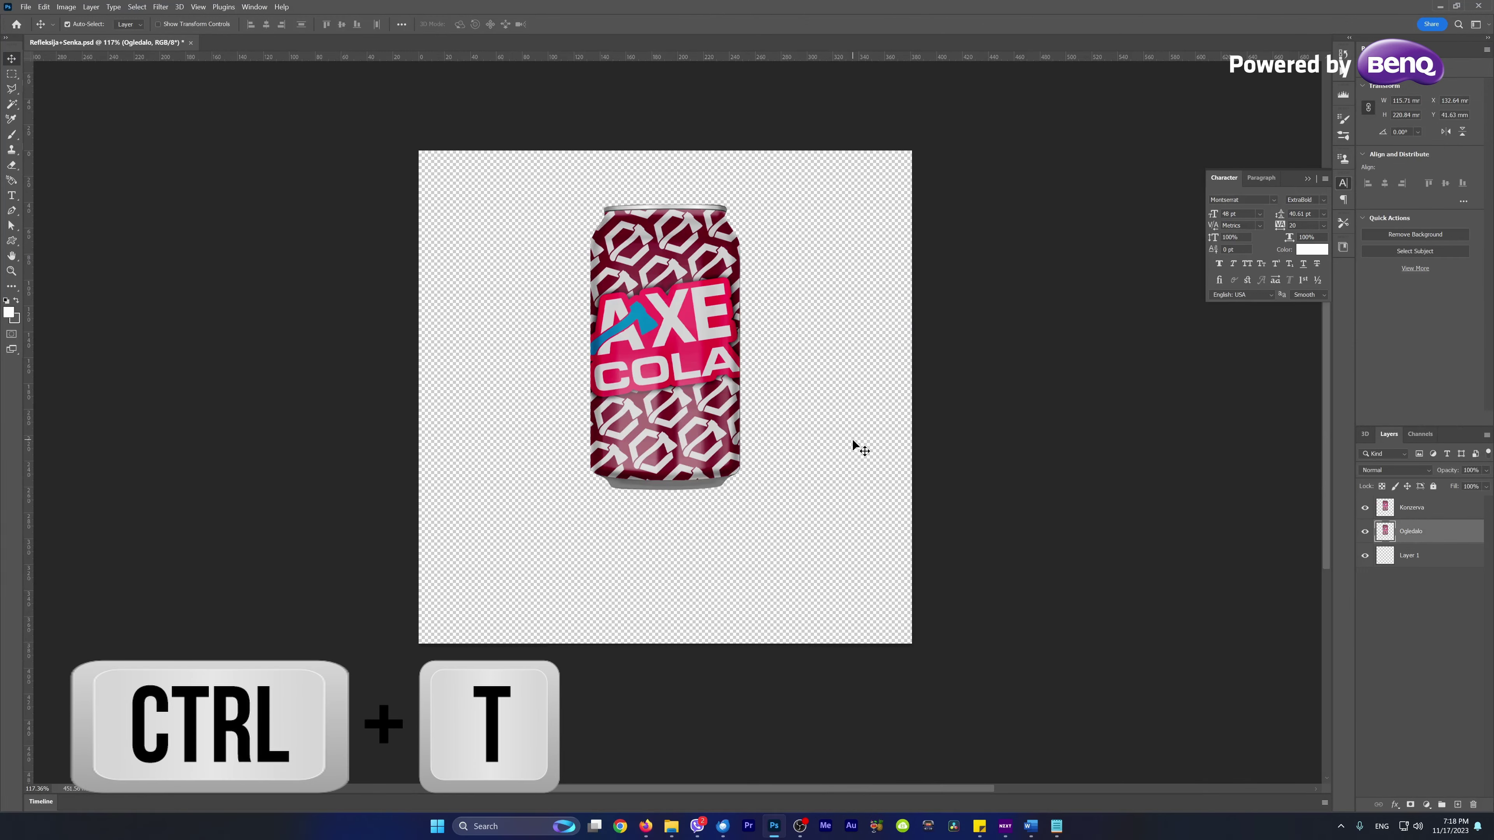
pyautogui.hotkey('ctrl', 't')
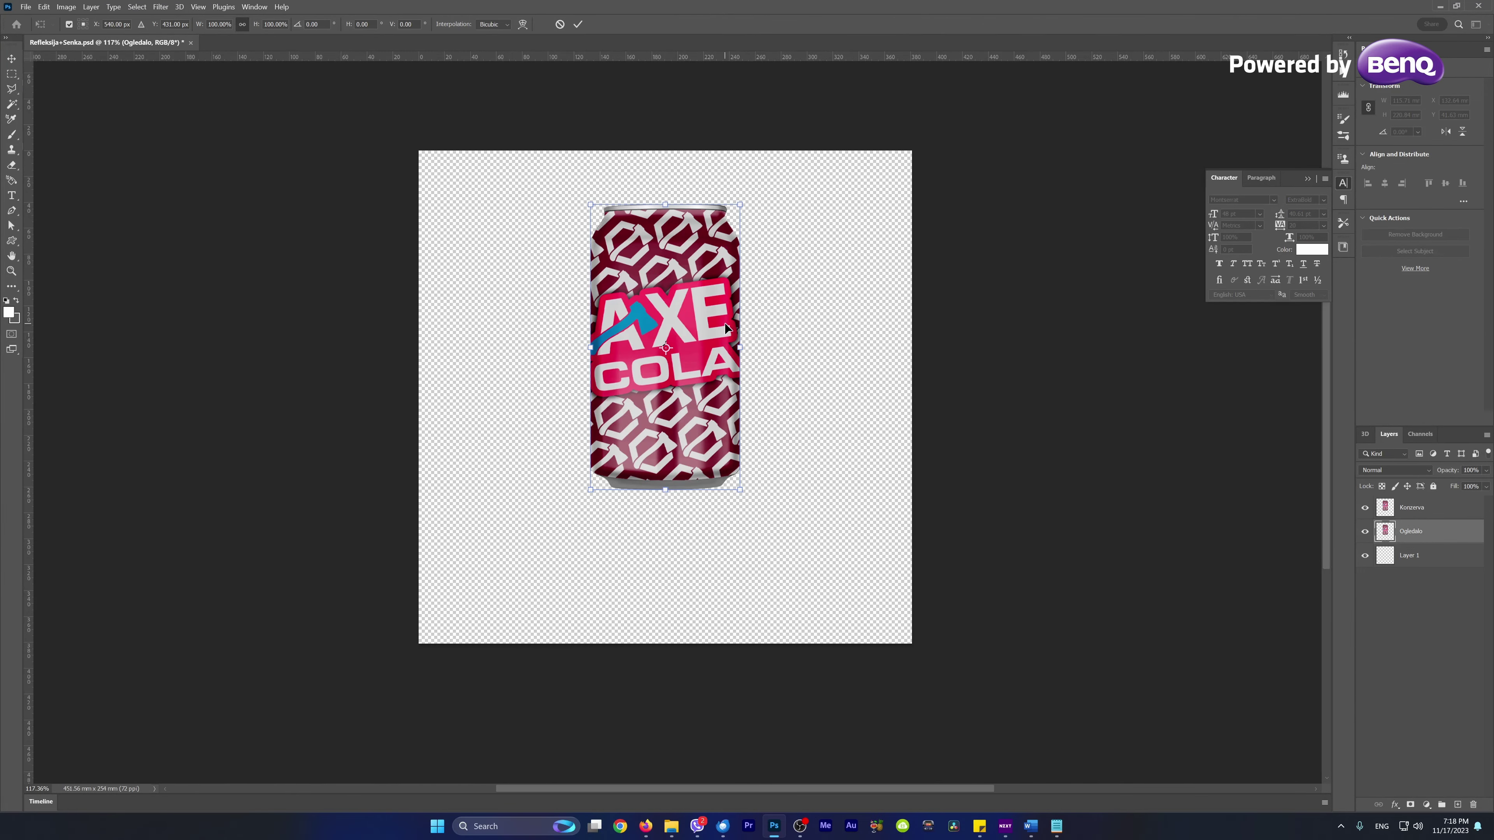
pyautogui.rightClick(727, 328)
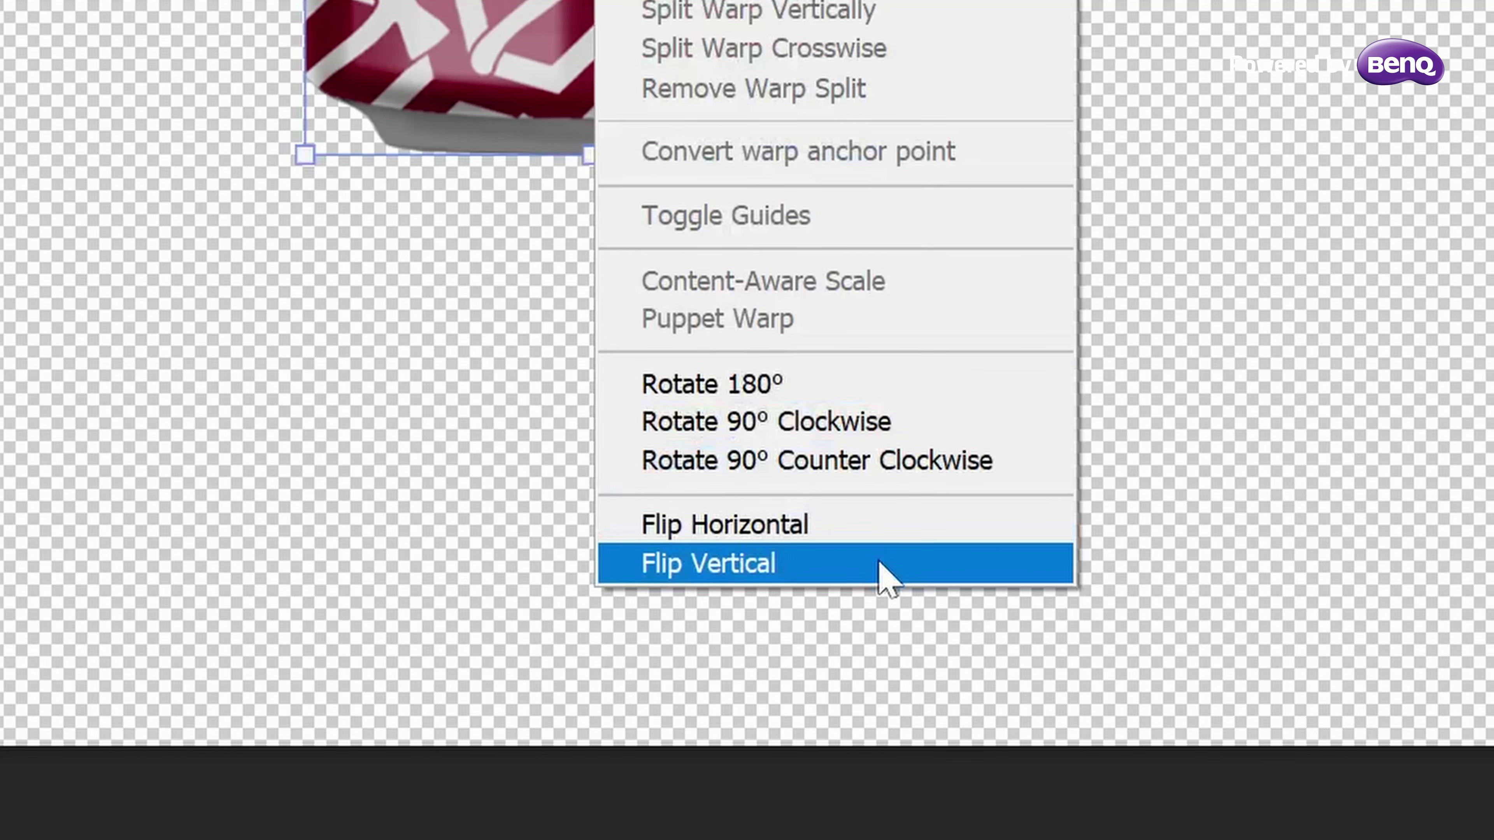
pyautogui.click(883, 568)
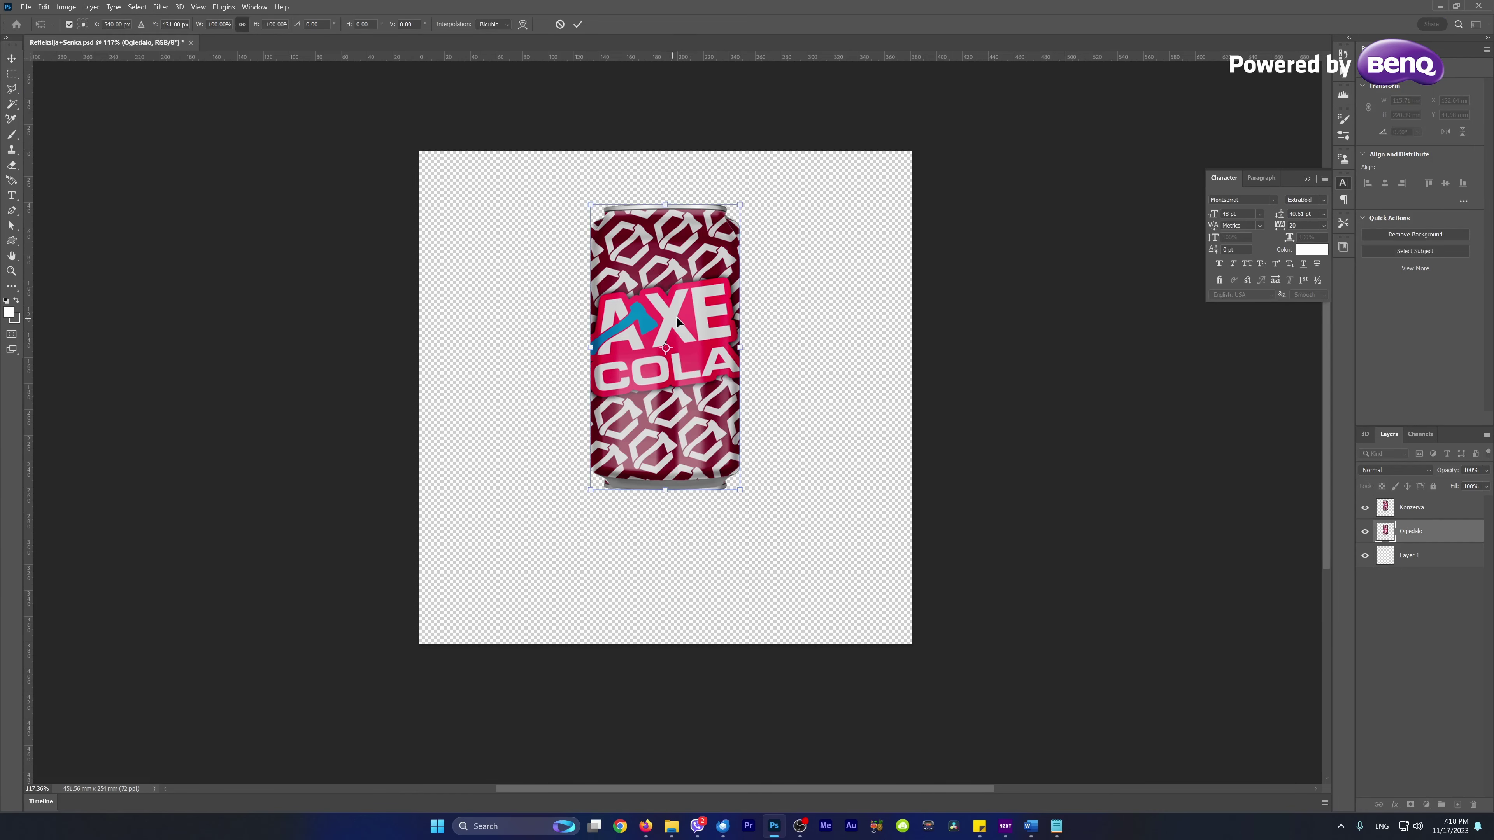
pyautogui.moveTo(677, 320); pyautogui.dragTo(682, 601)
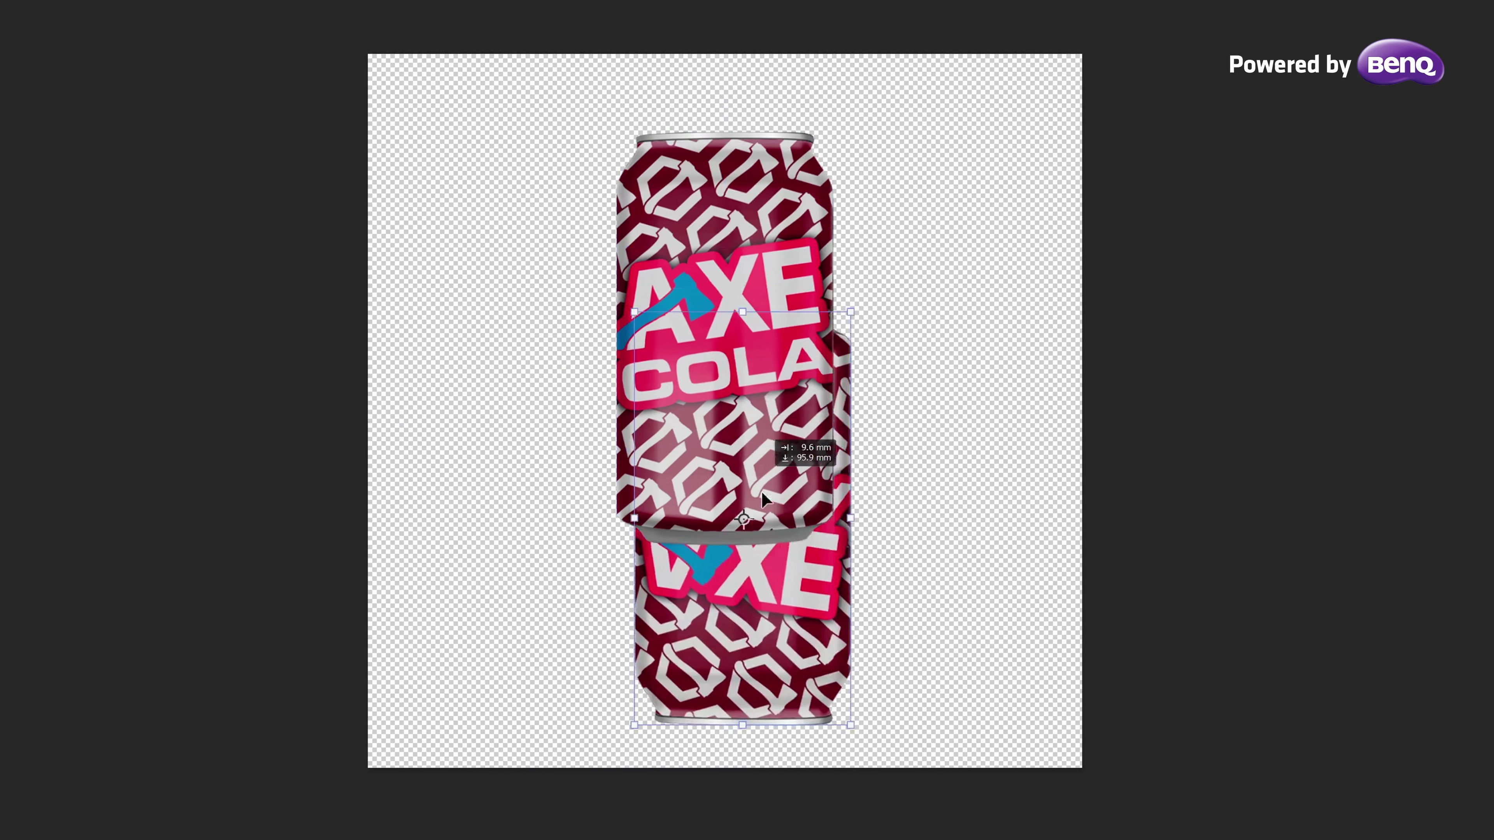
pyautogui.moveTo(765, 732); pyautogui.dragTo(766, 740)
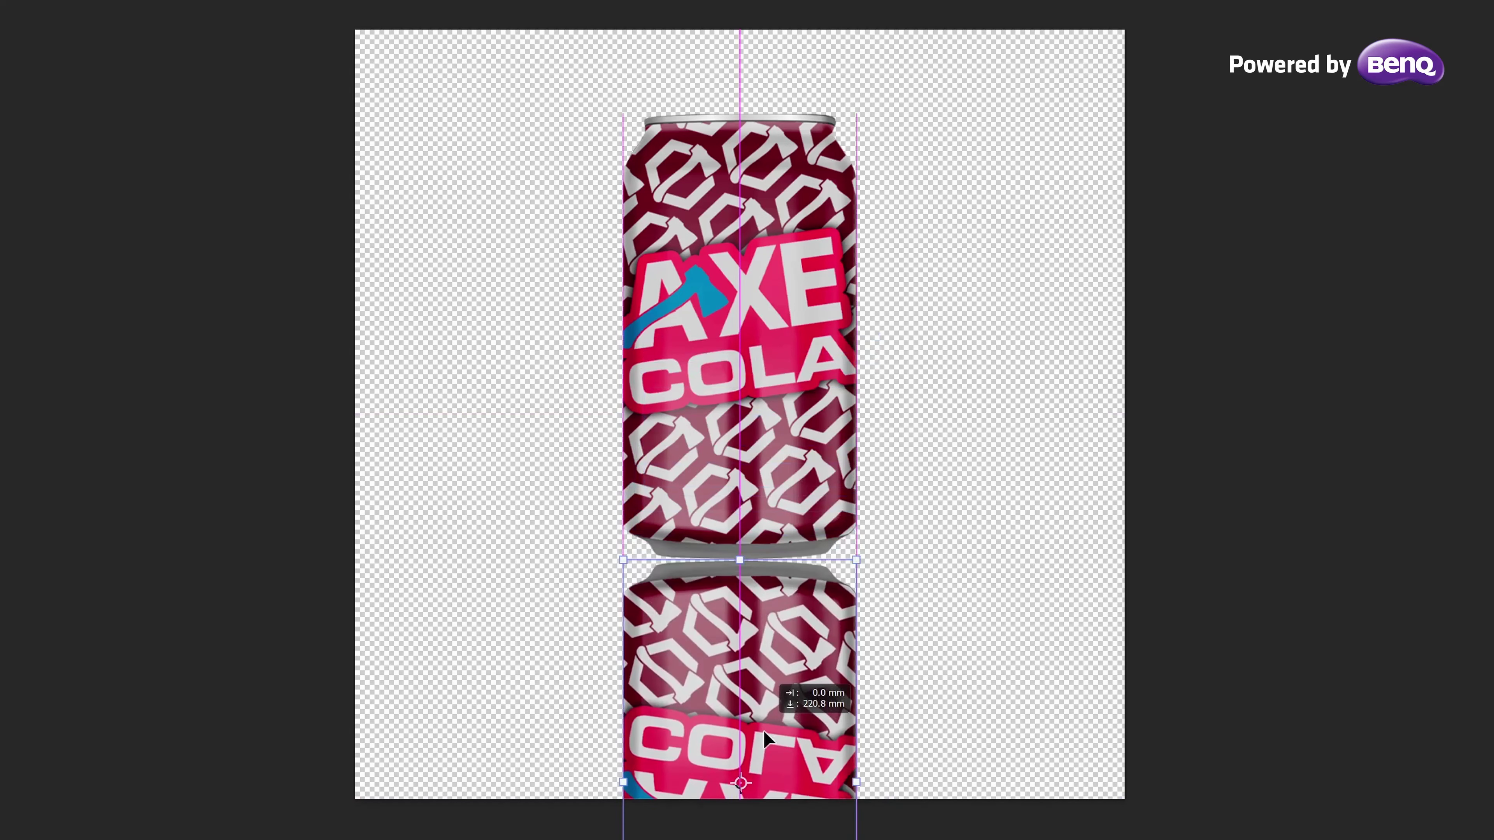
pyautogui.rightClick(769, 673)
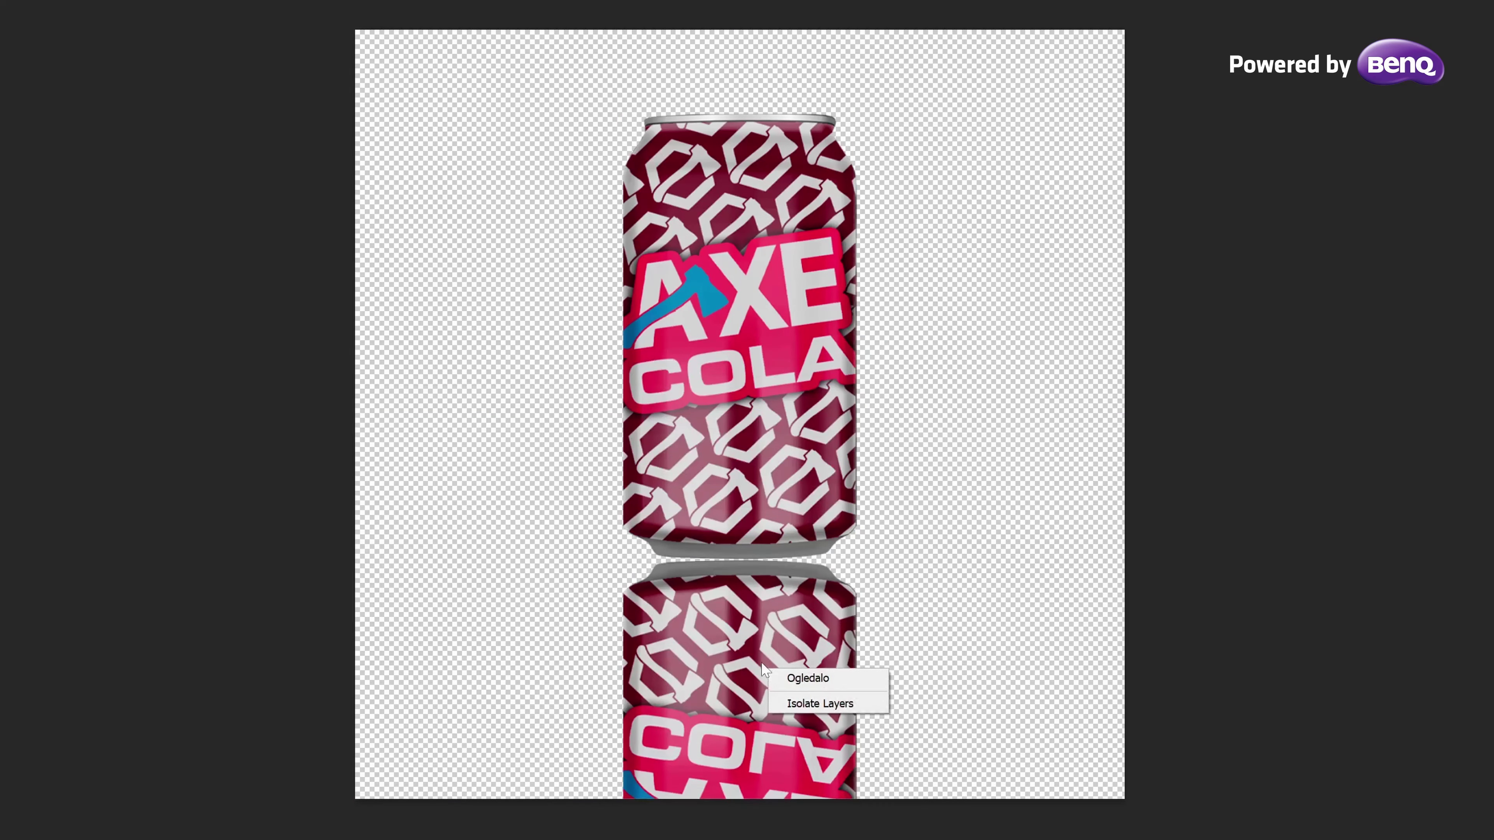
# Step: Warp the reflection's top edge, raising the corners and curving the middle to match the can's rounded base
pyautogui.click(756, 658)
pyautogui.rightClick(756, 659)
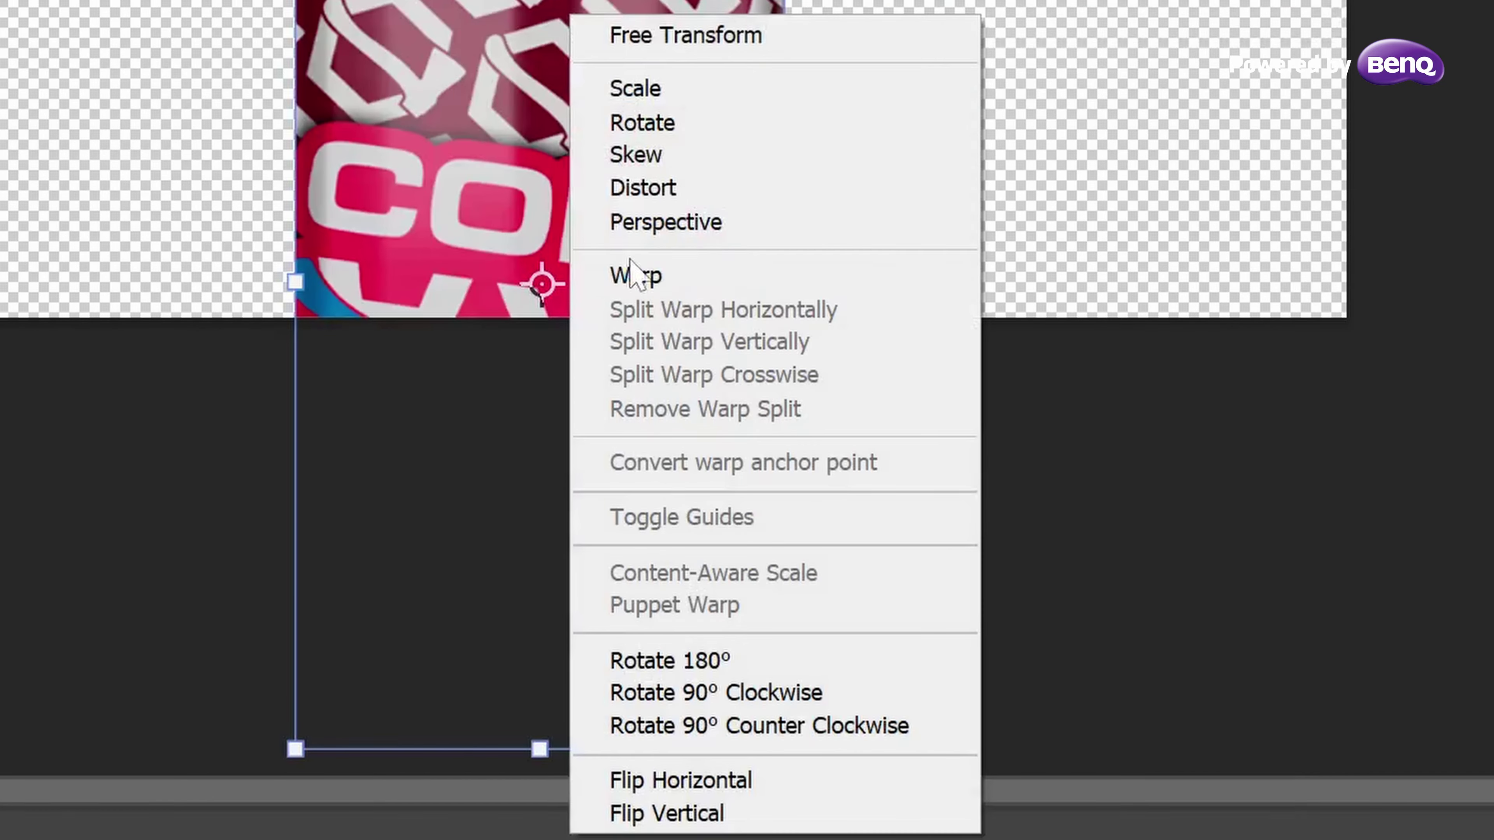
pyautogui.click(776, 777)
pyautogui.scroll(2, 656, 498)
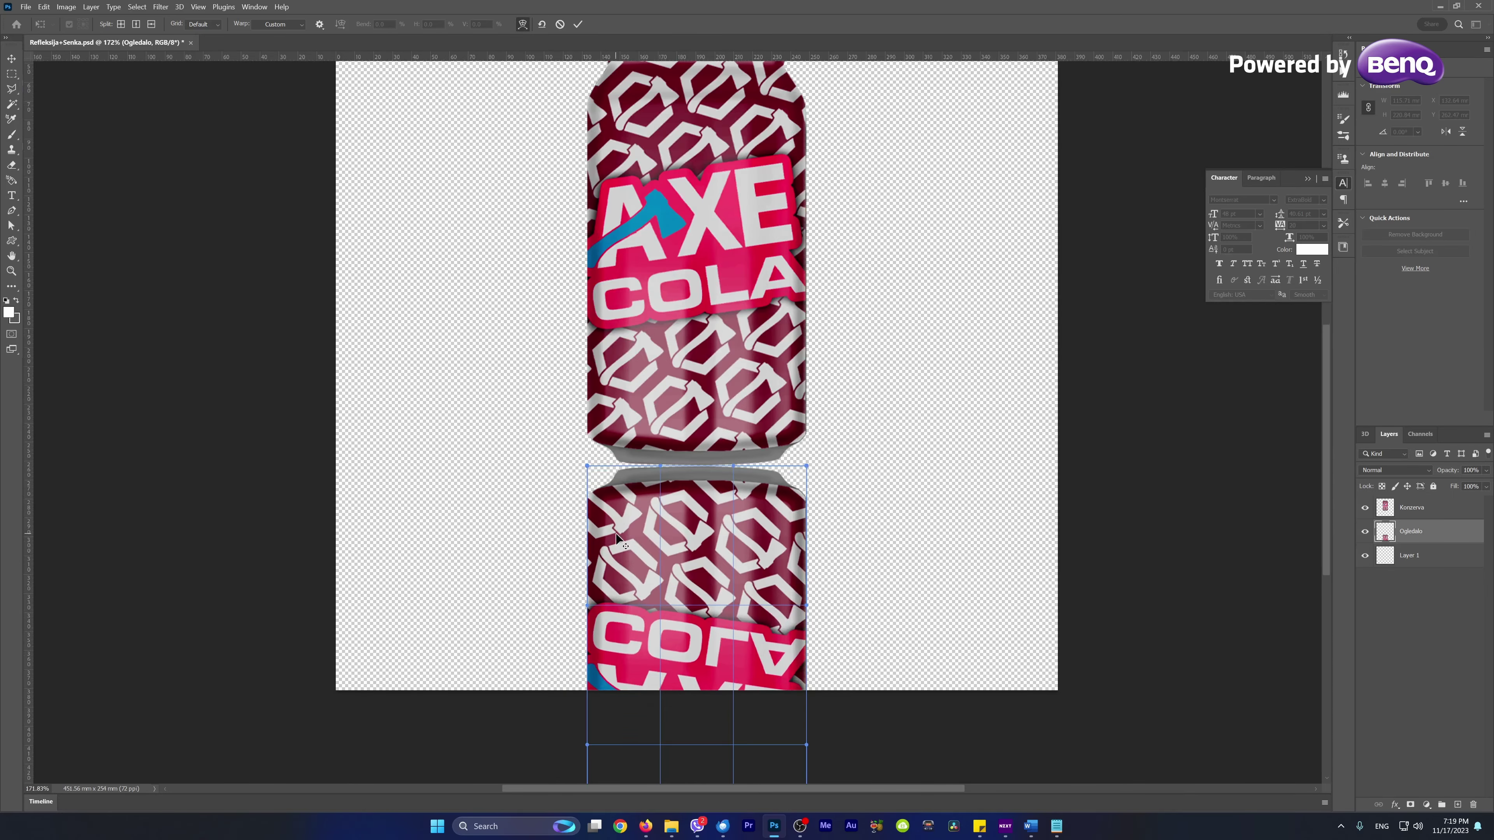
pyautogui.scroll(2, 656, 498)
pyautogui.scroll(2, 656, 497)
pyautogui.moveTo(458, 398); pyautogui.dragTo(450, 338)
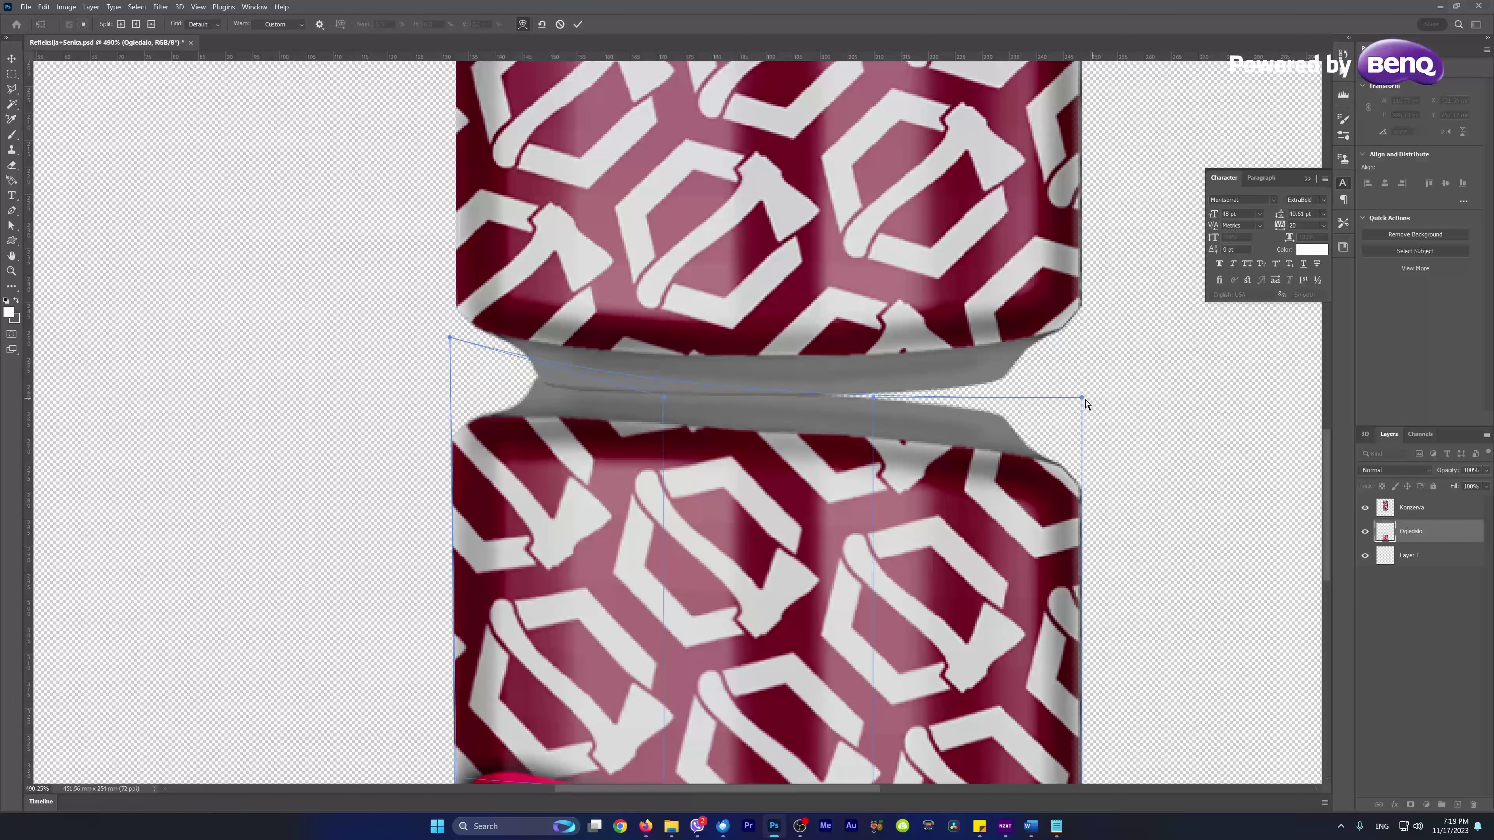
pyautogui.moveTo(1086, 404); pyautogui.dragTo(1087, 337)
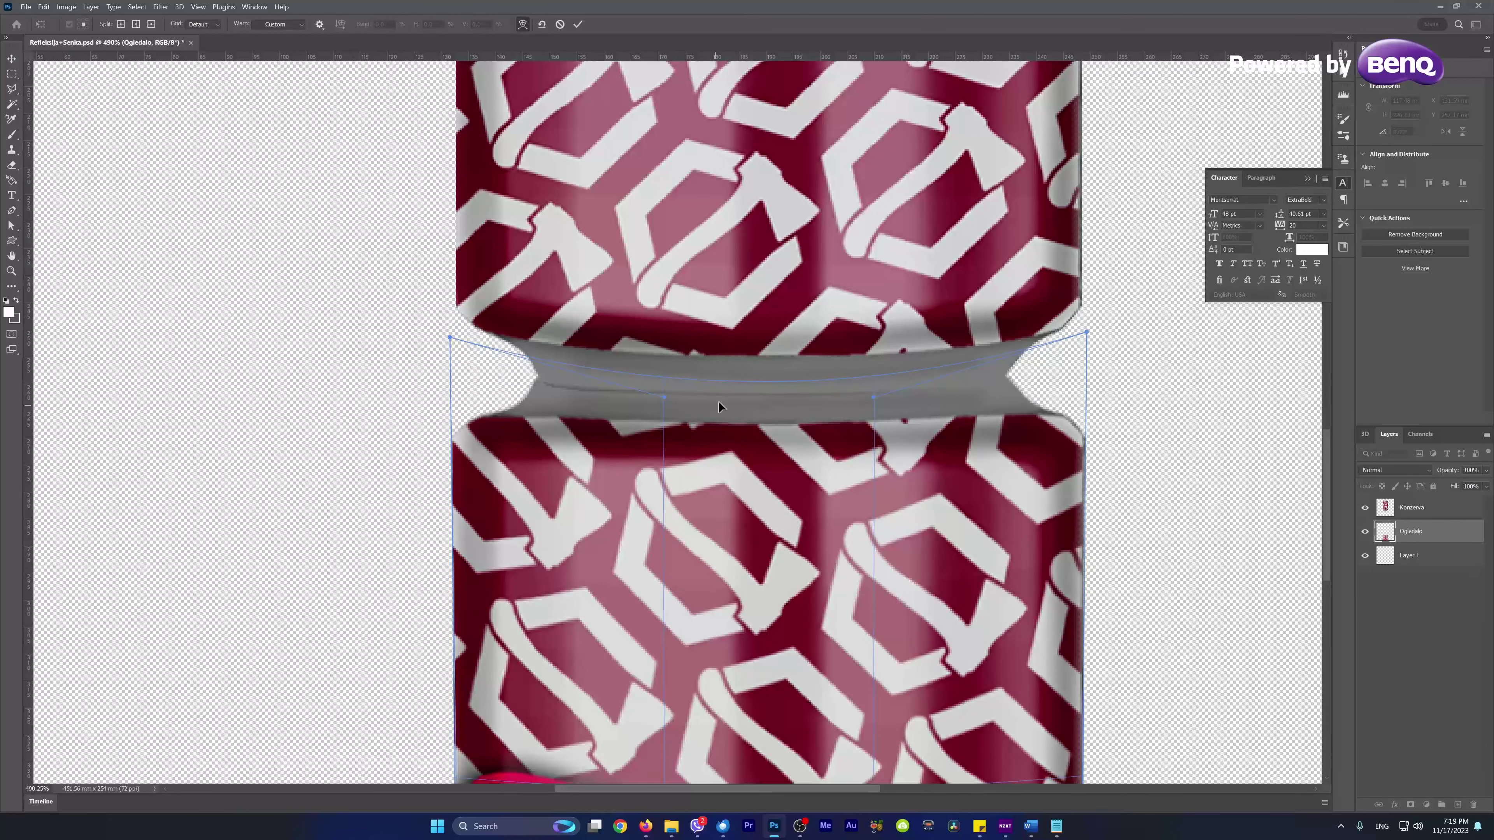
pyautogui.moveTo(757, 383); pyautogui.dragTo(755, 400)
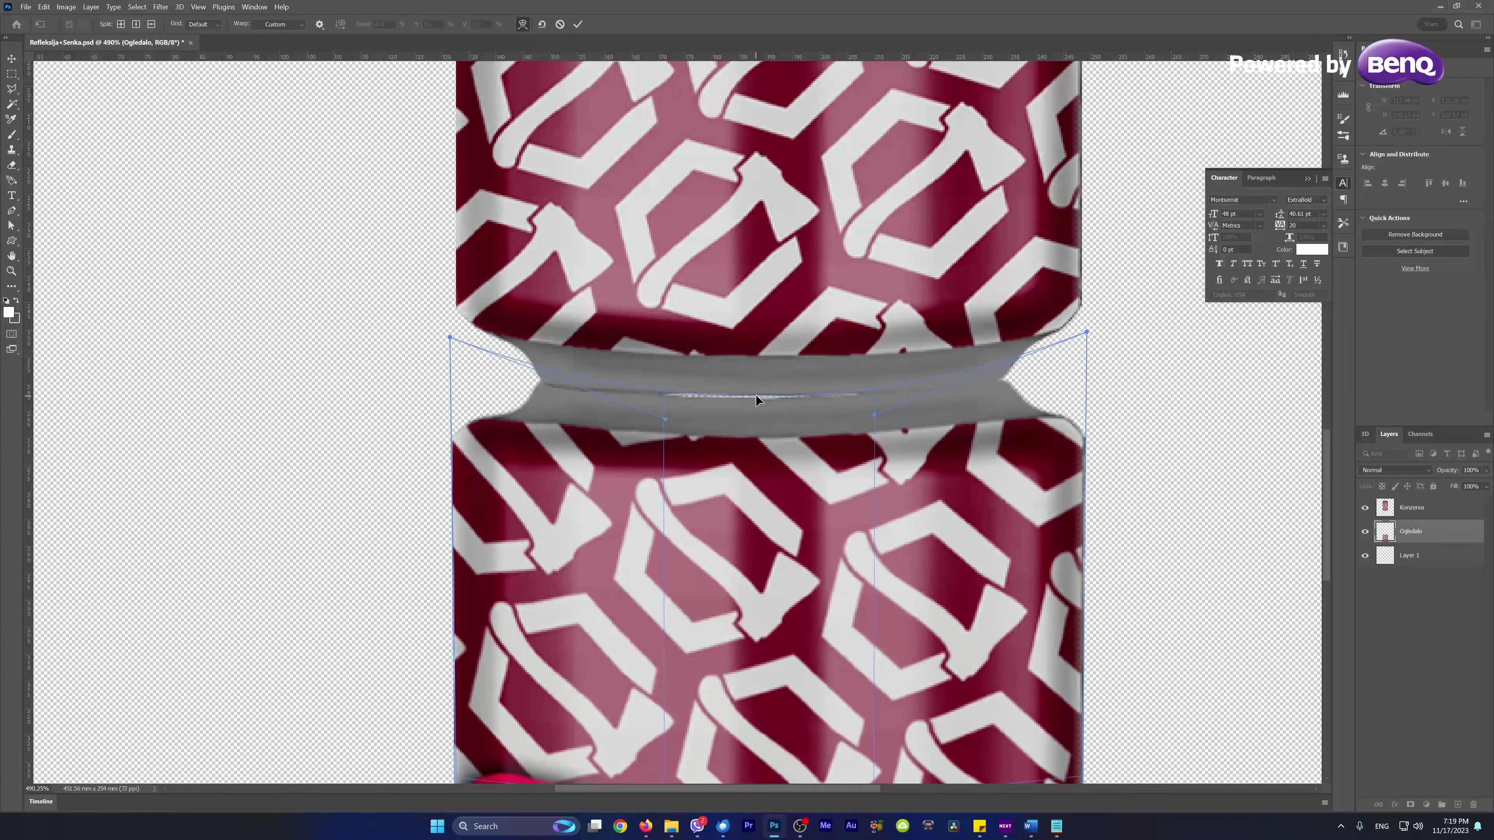
pyautogui.moveTo(453, 342); pyautogui.dragTo(452, 351)
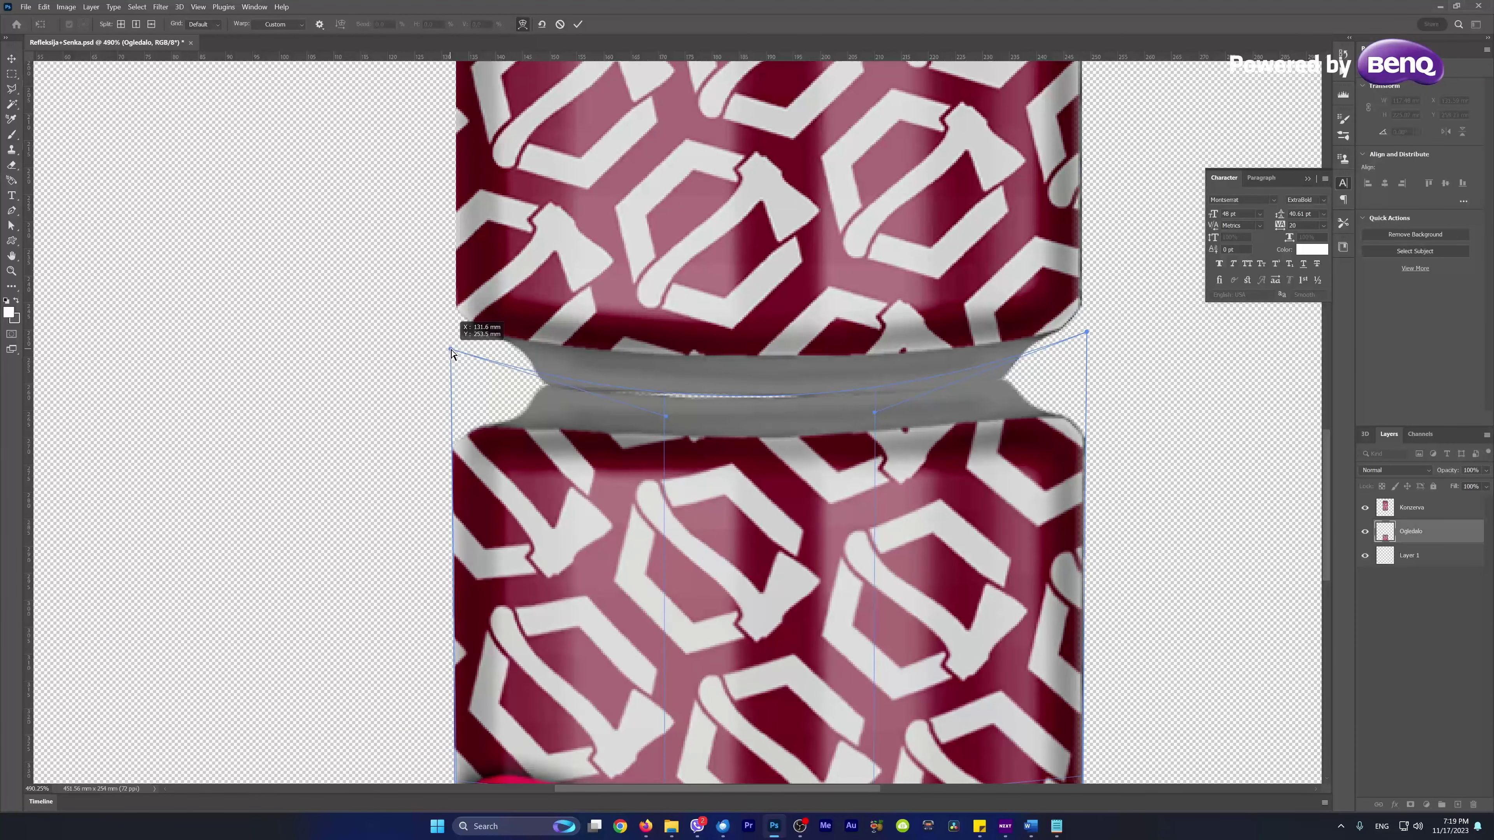
pyautogui.moveTo(663, 416); pyautogui.dragTo(668, 407)
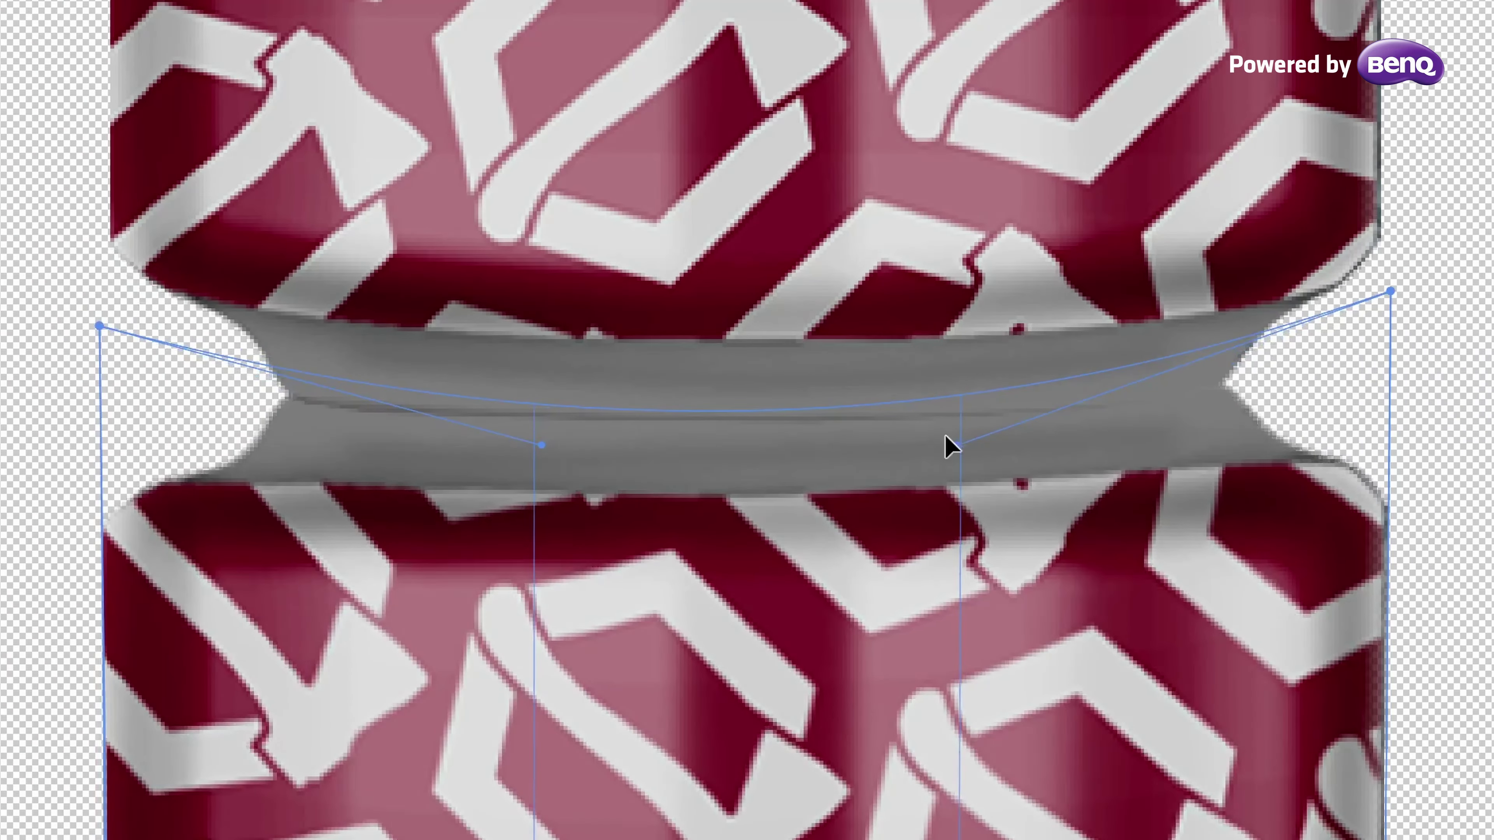
pyautogui.moveTo(945, 436); pyautogui.dragTo(962, 436)
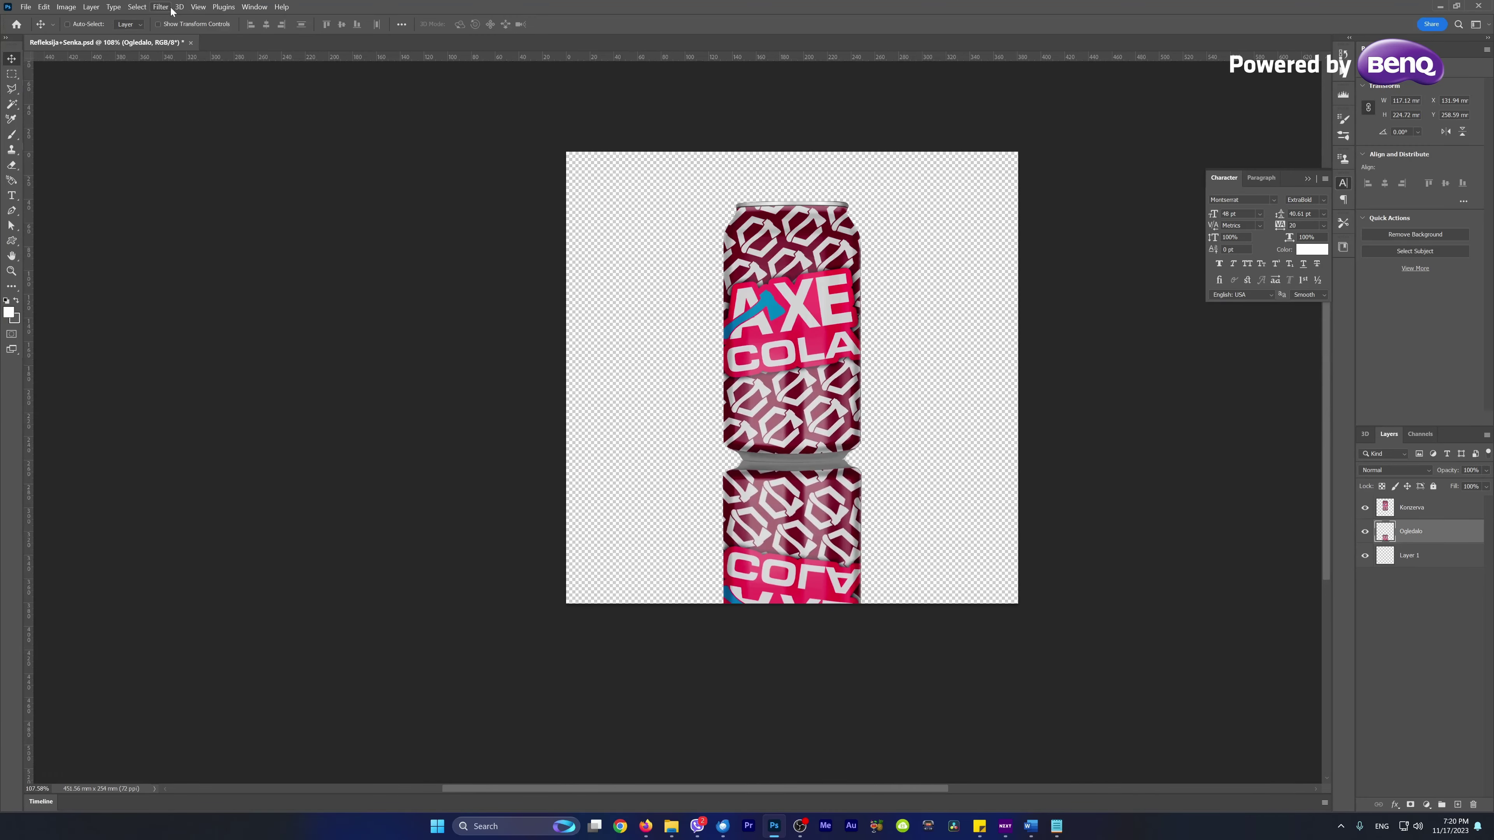
# Step: Apply a Gaussian Blur with a 1.3-pixel radius to the Ogledalo reflection
pyautogui.click(171, 8)
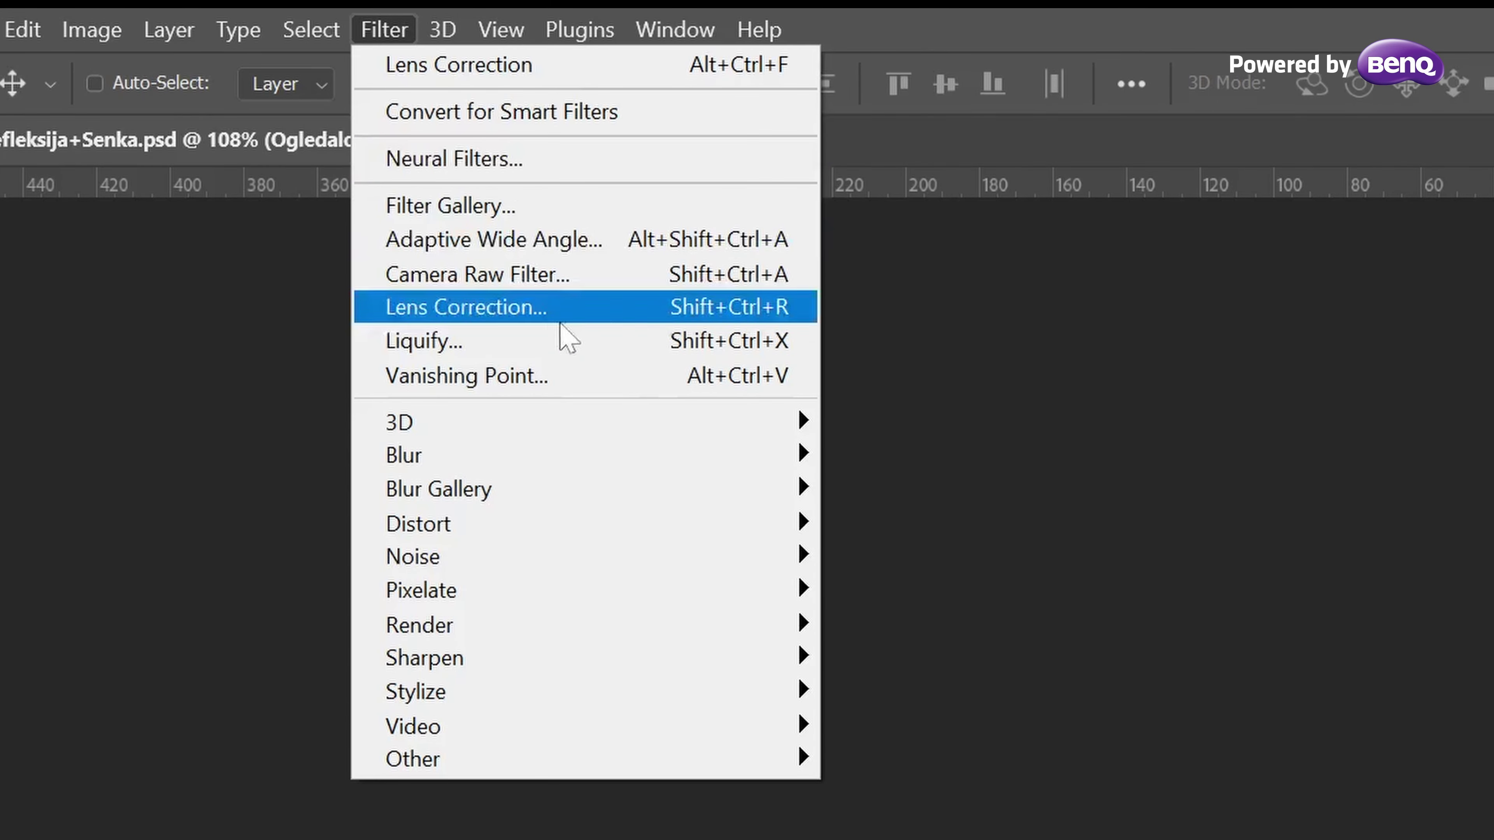
pyautogui.moveTo(584, 455)
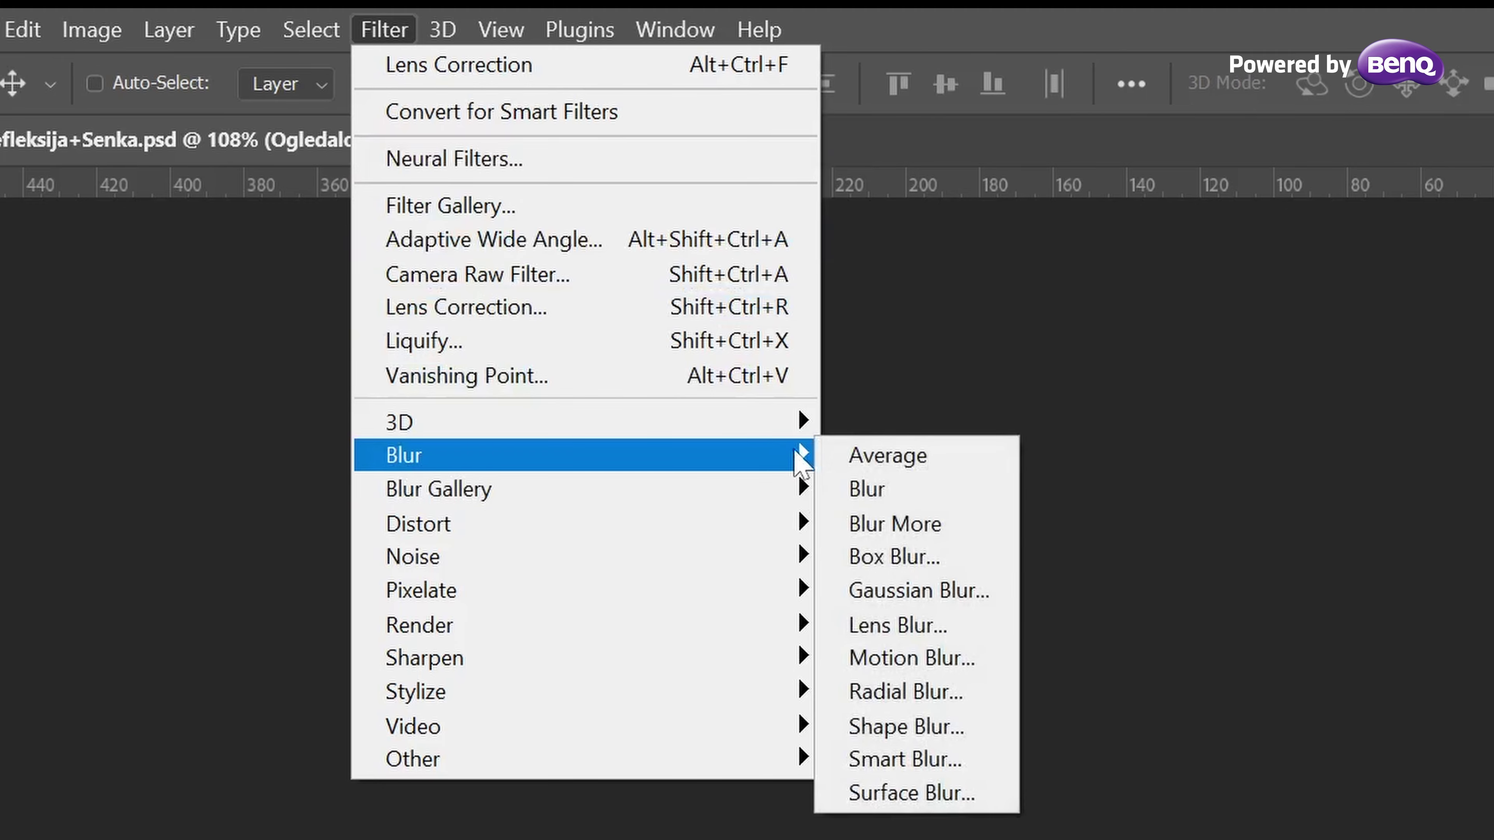
pyautogui.click(918, 590)
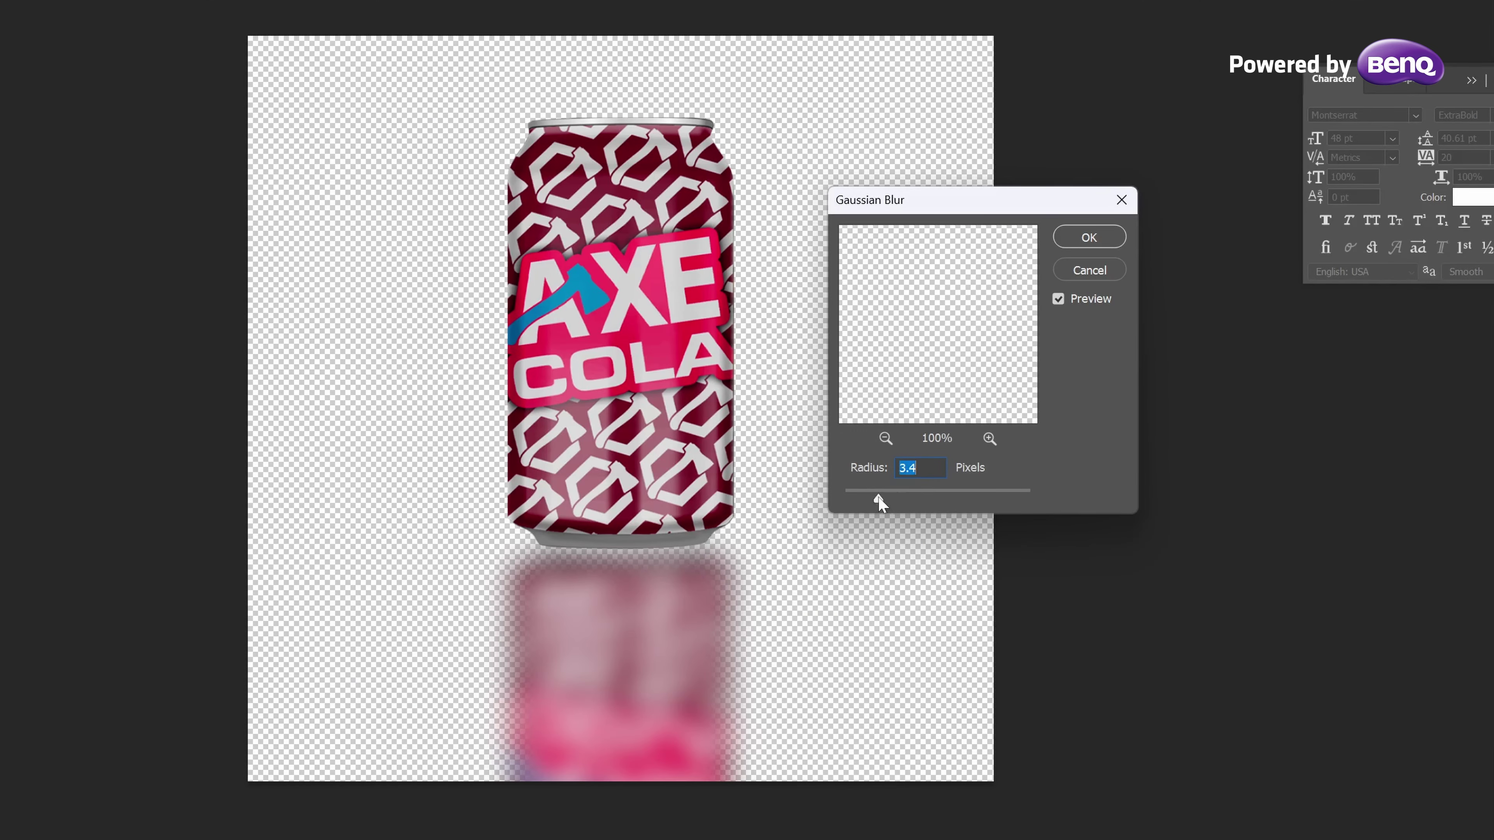
pyautogui.moveTo(877, 495); pyautogui.dragTo(857, 498)
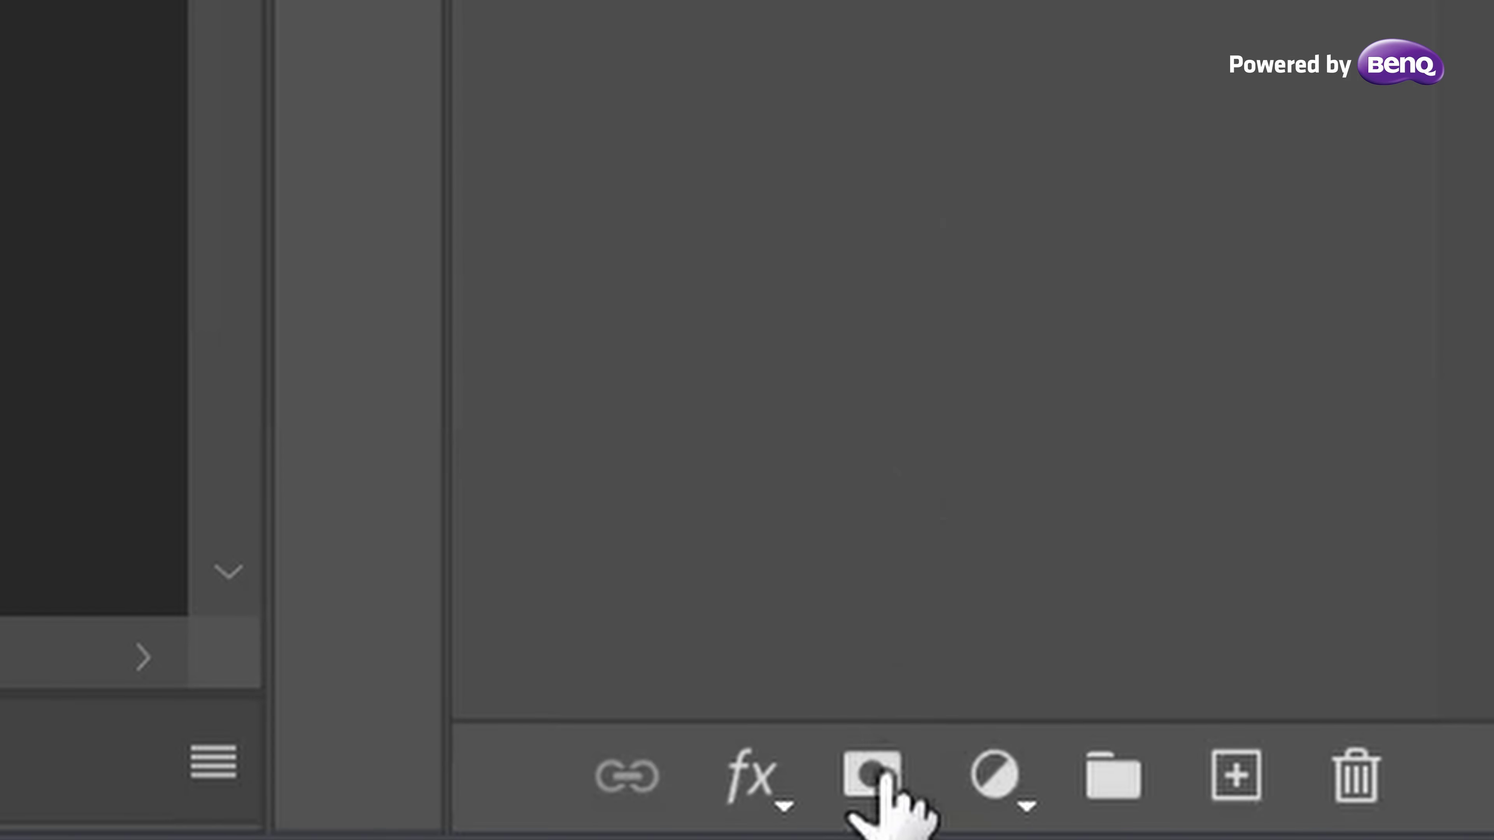
# Step: Mask Ogledalo with an upward black-to-transparent Basics linear gradient so the reflection fades out downward
pyautogui.click(884, 794)
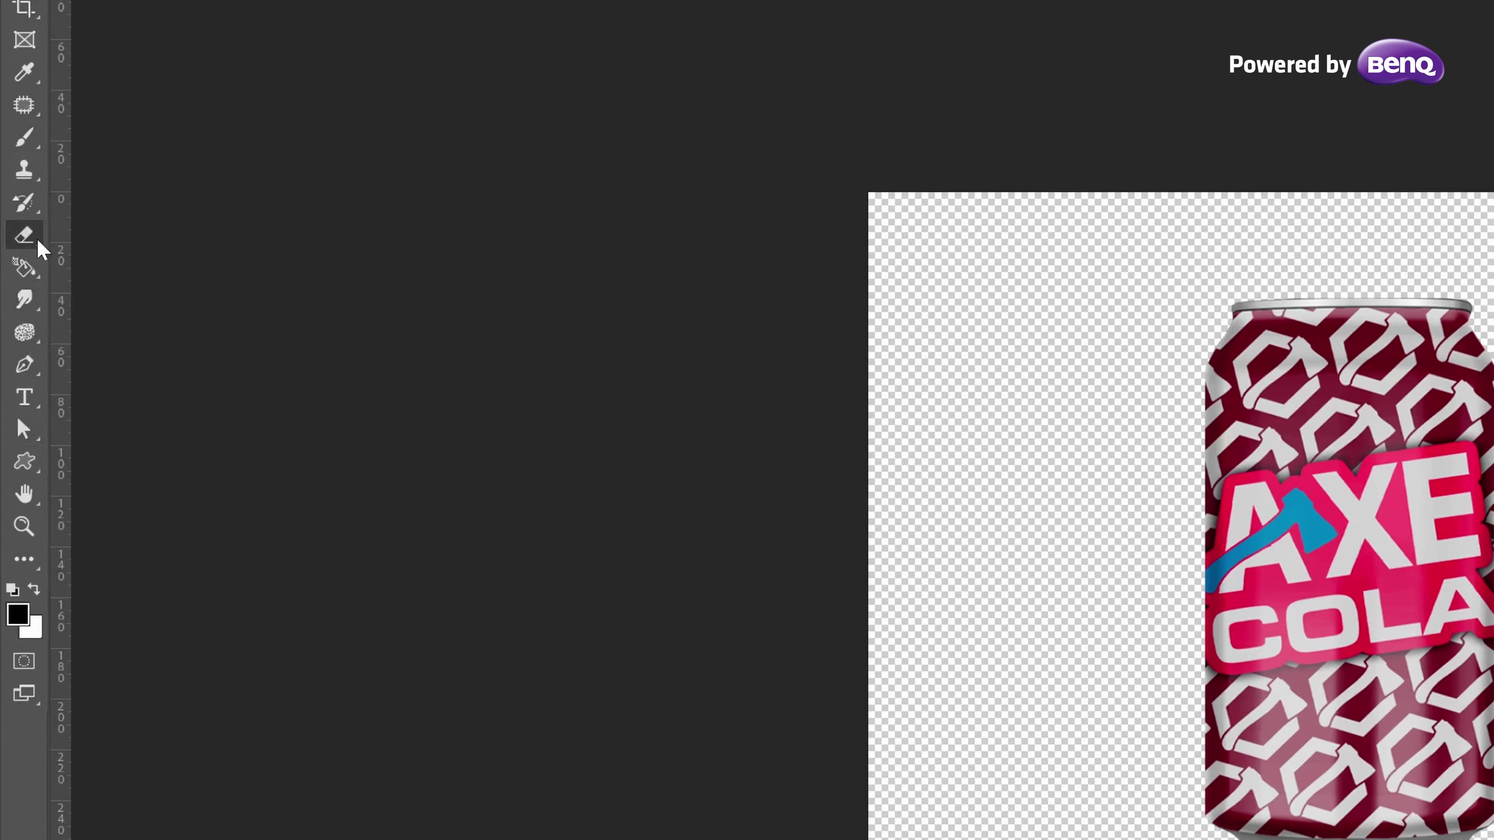
pyautogui.moveTo(11, 227); pyautogui.dragTo(18, 243)
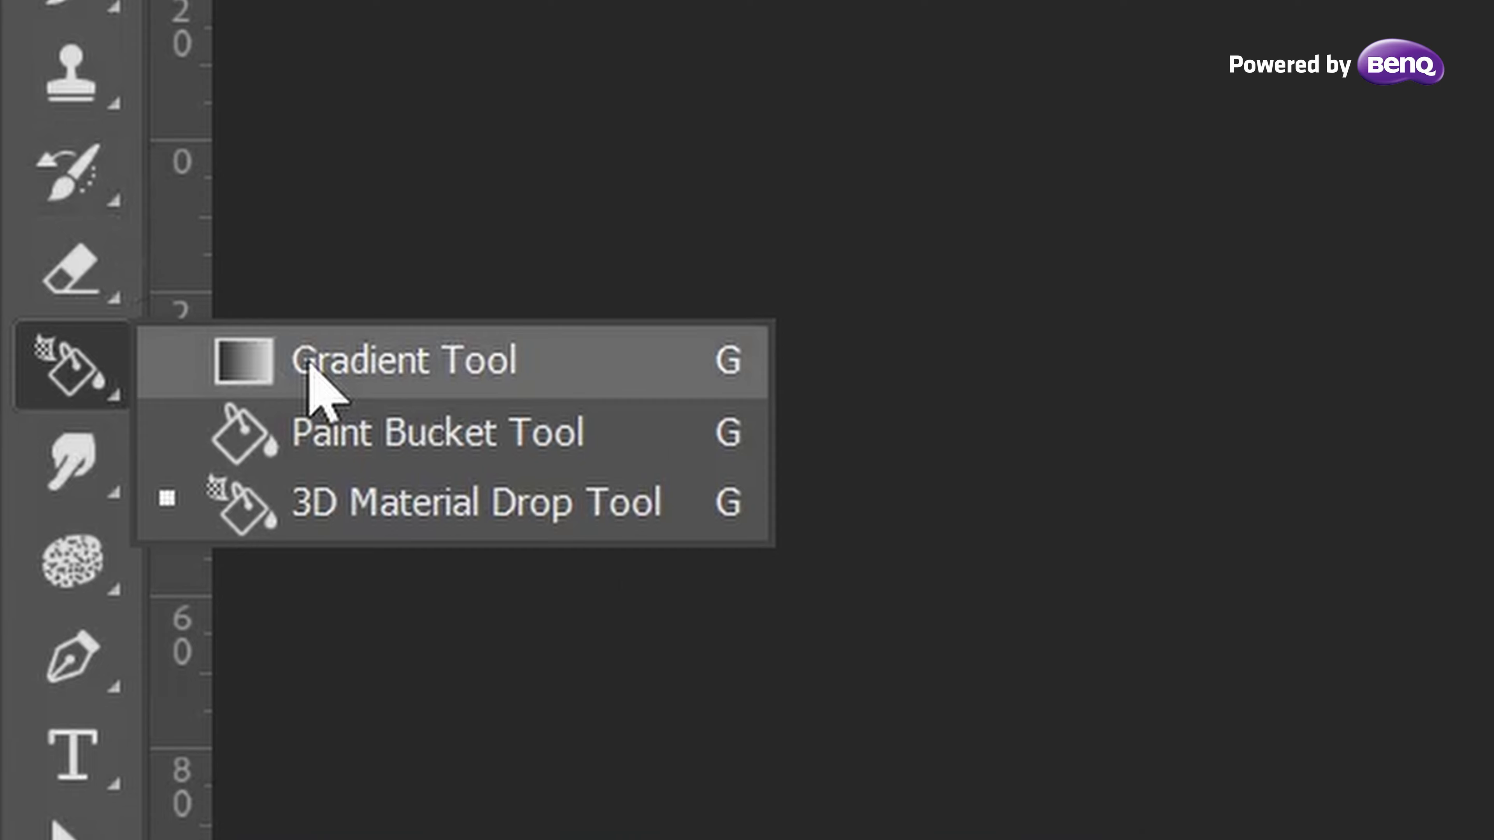
pyautogui.click(308, 364)
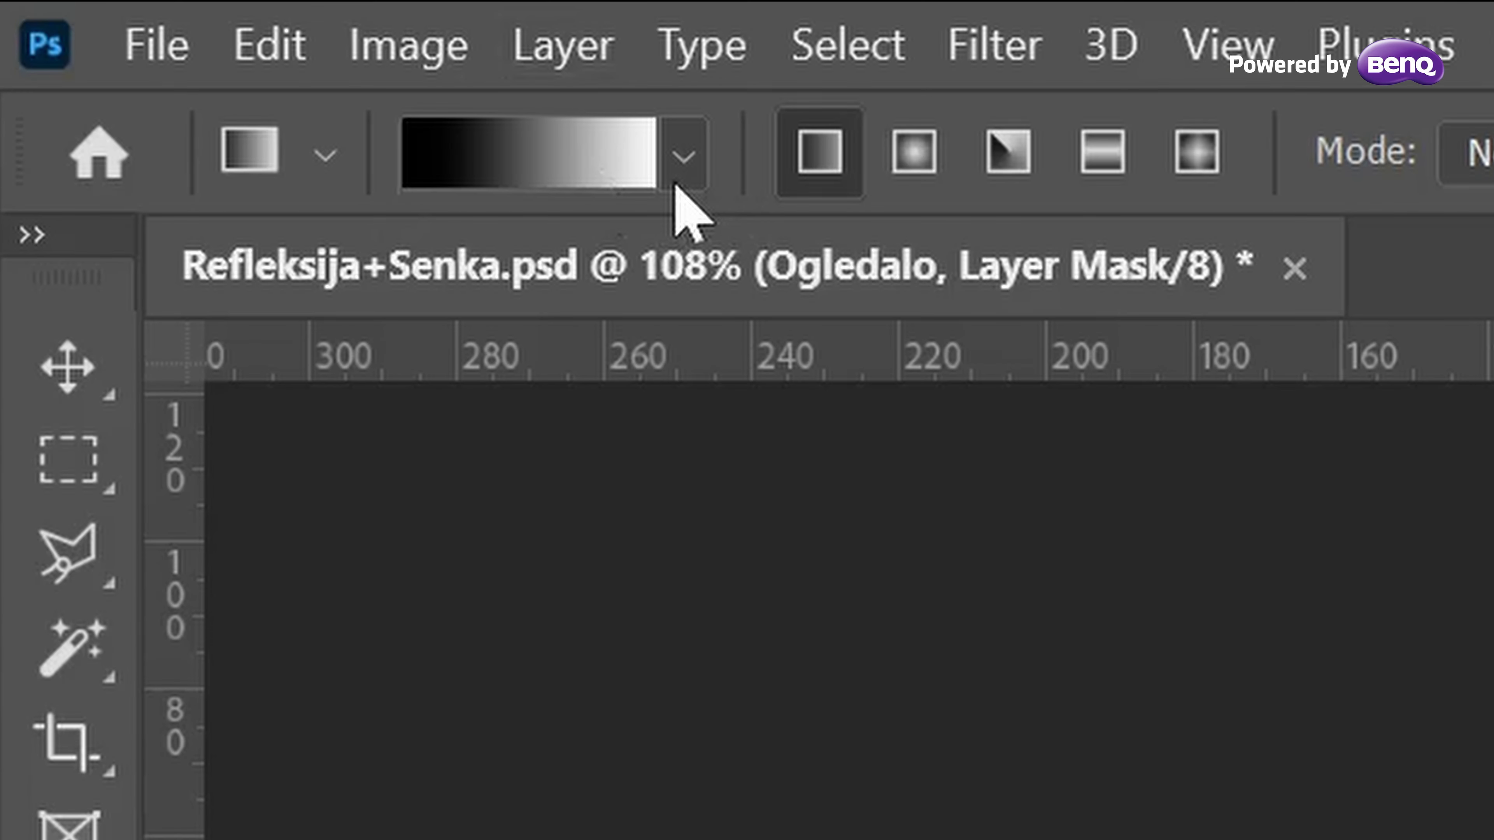
pyautogui.click(851, 206)
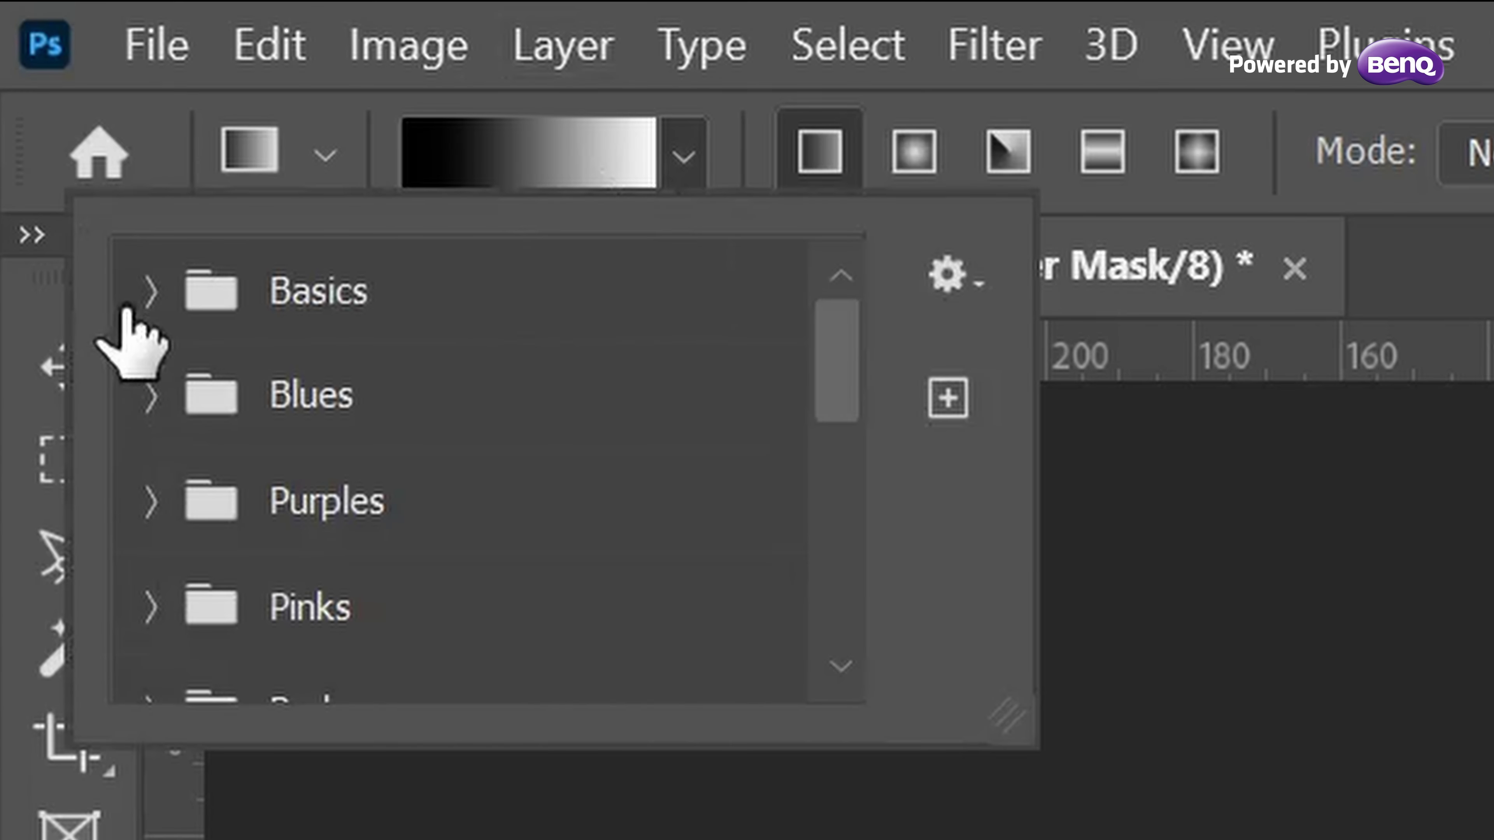
pyautogui.click(151, 288)
pyautogui.click(370, 400)
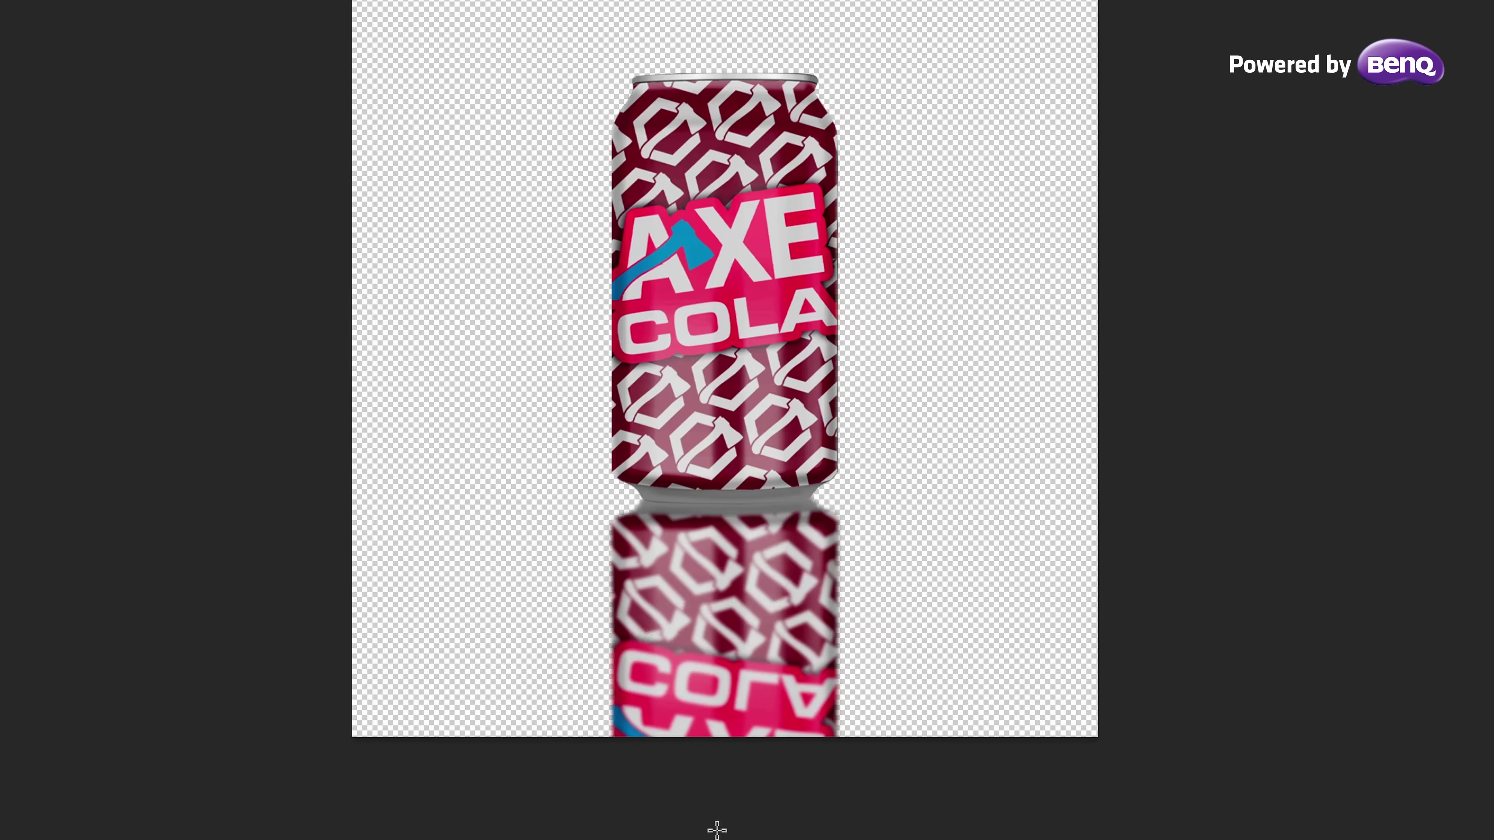
pyautogui.moveTo(721, 586); pyautogui.dragTo(711, 530)
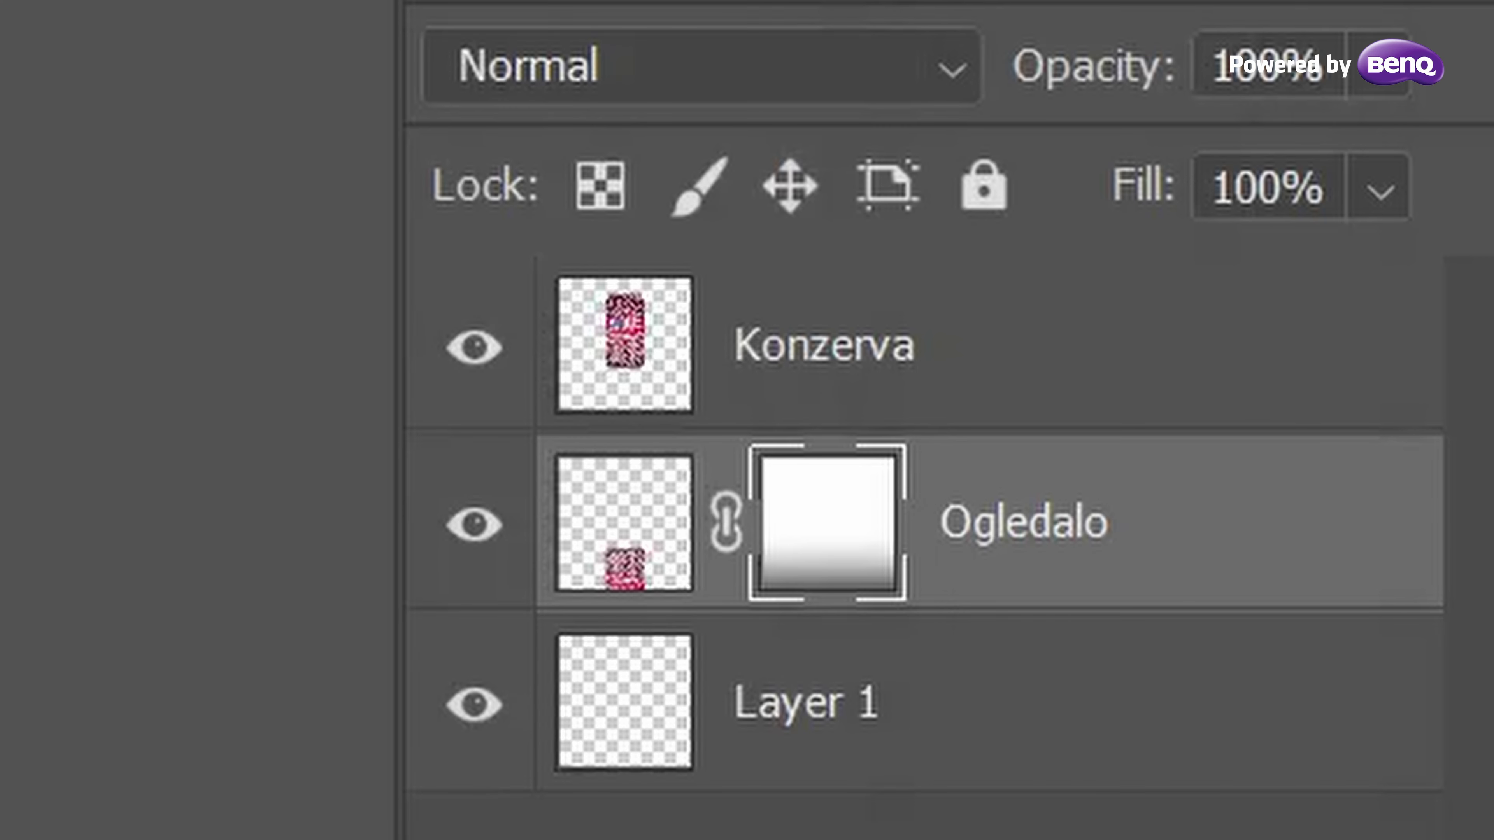
# Step: Create a new empty layer named Senka above Ogledalo
pyautogui.hotkey('ctrl', 'shift', 'alt', 'n')
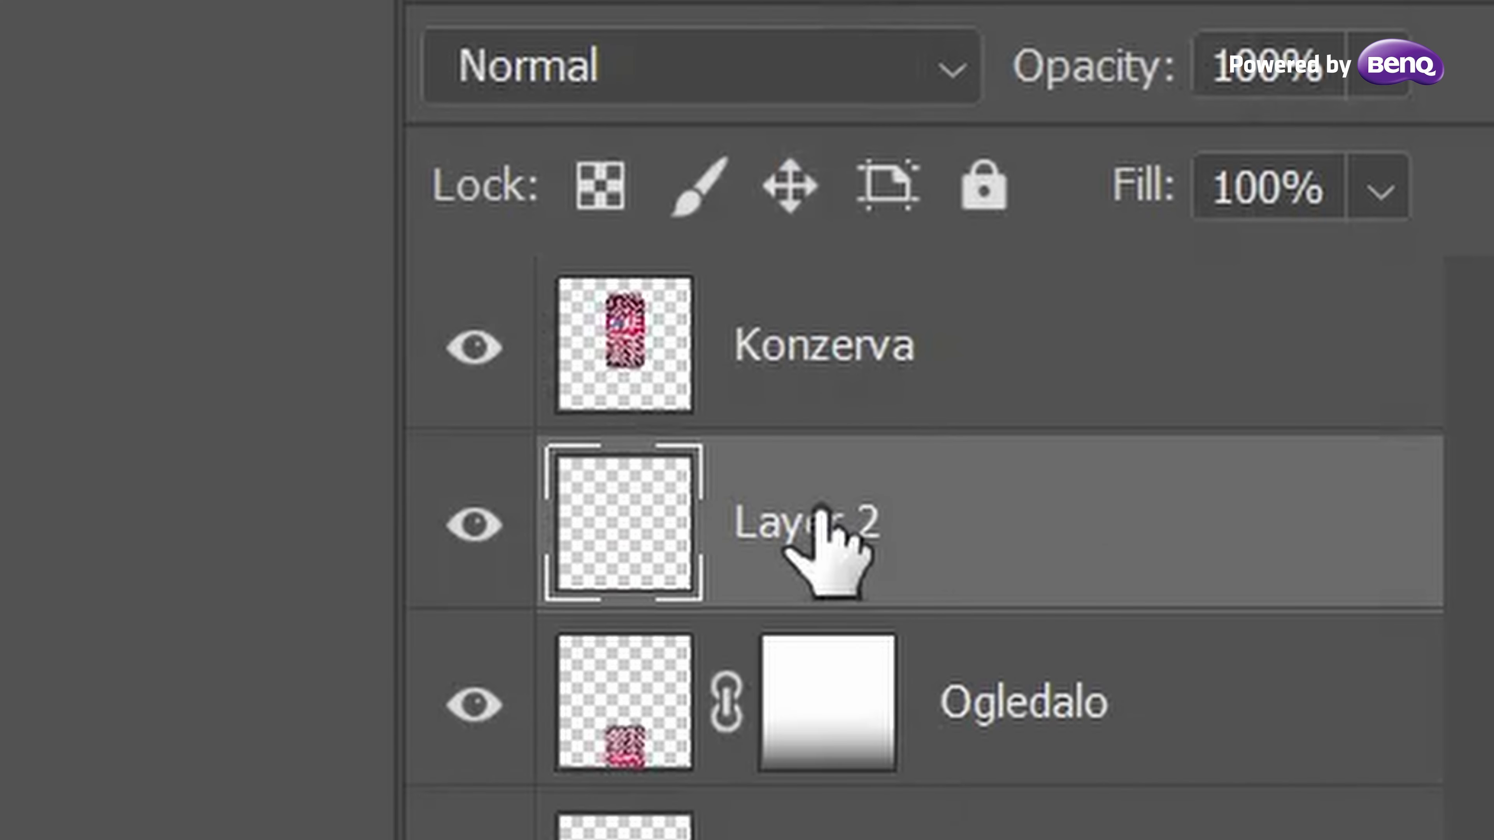
pyautogui.doubleClick(823, 518)
pyautogui.write('Senka')
pyautogui.press('Return')
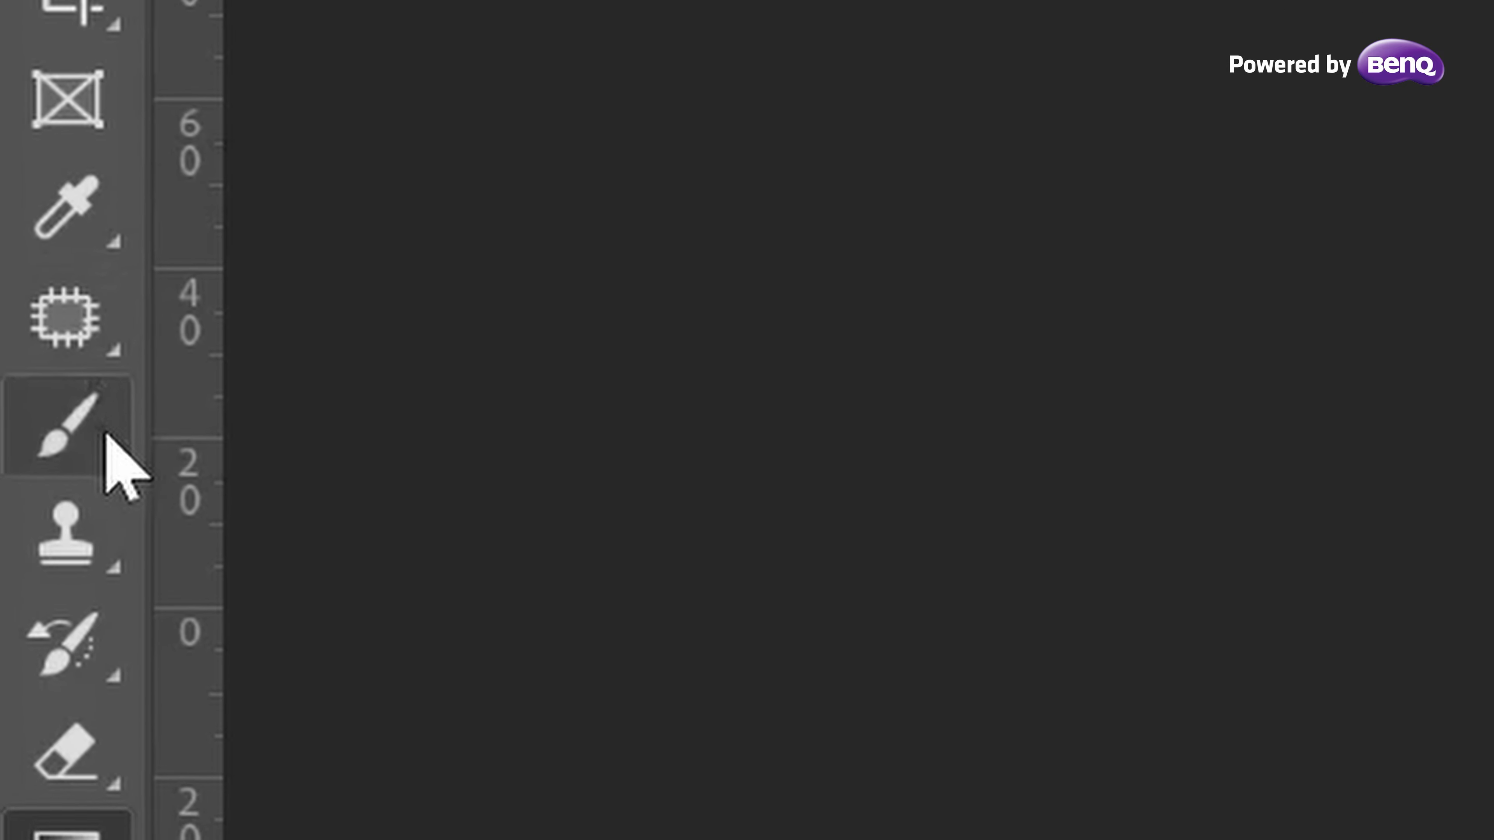
# Step: Paint a soft dark shadow behind the can with an enlarged General Brushes Soft Round brush
pyautogui.click(13, 181)
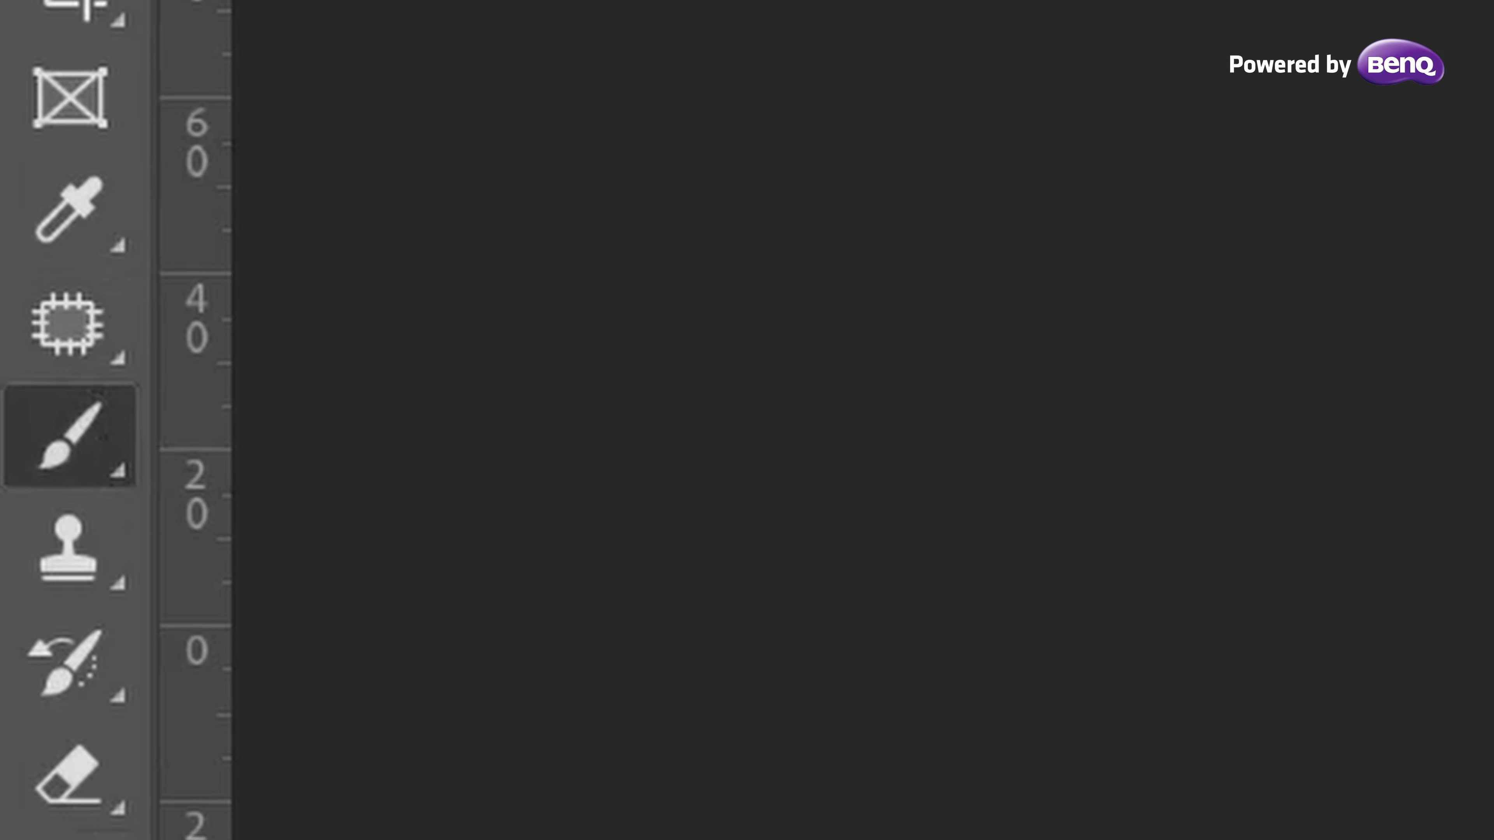
pyautogui.click(88, 25)
pyautogui.click(22, 156)
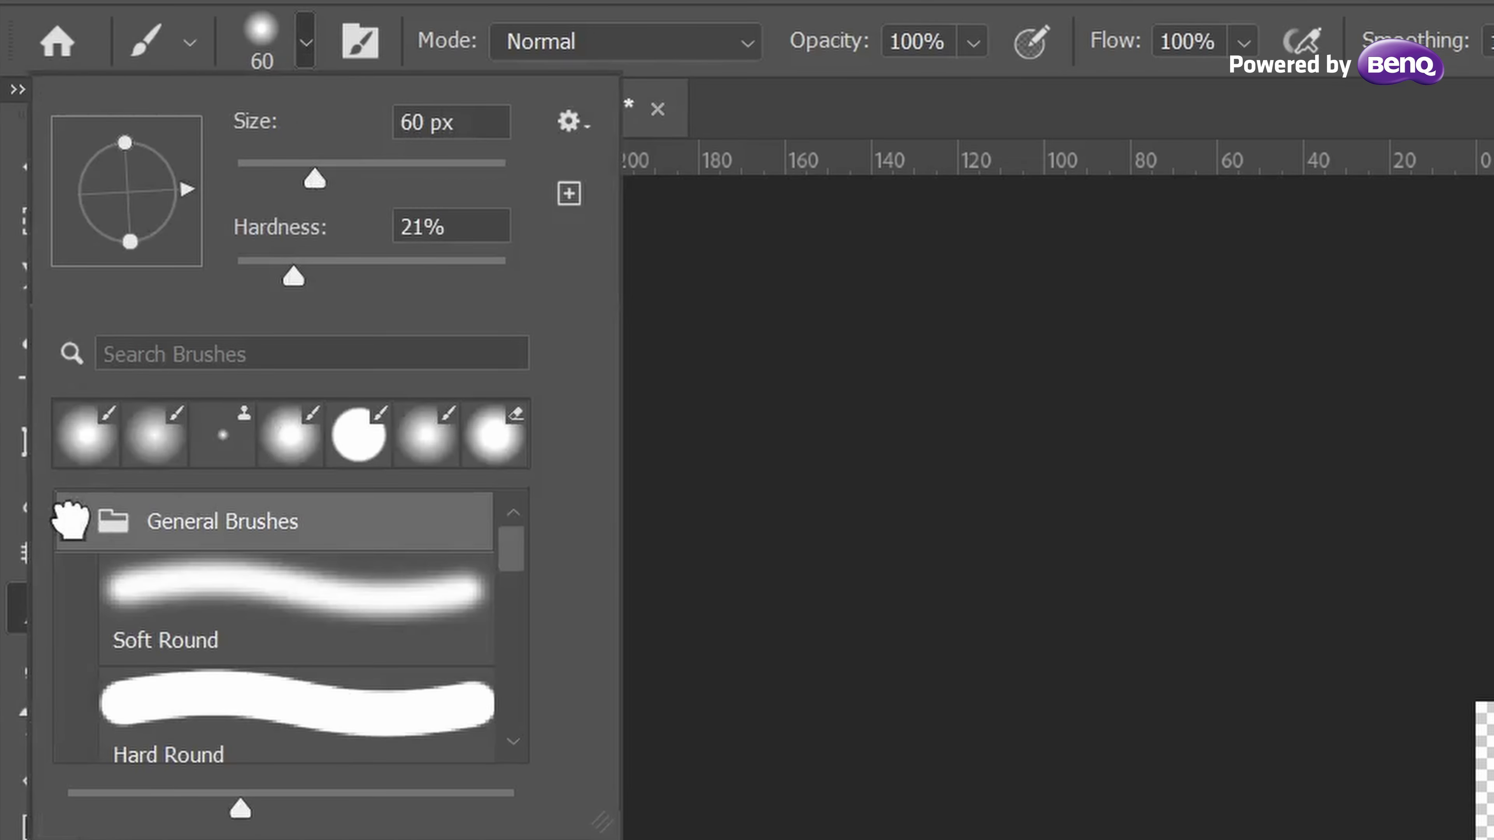
pyautogui.click(414, 630)
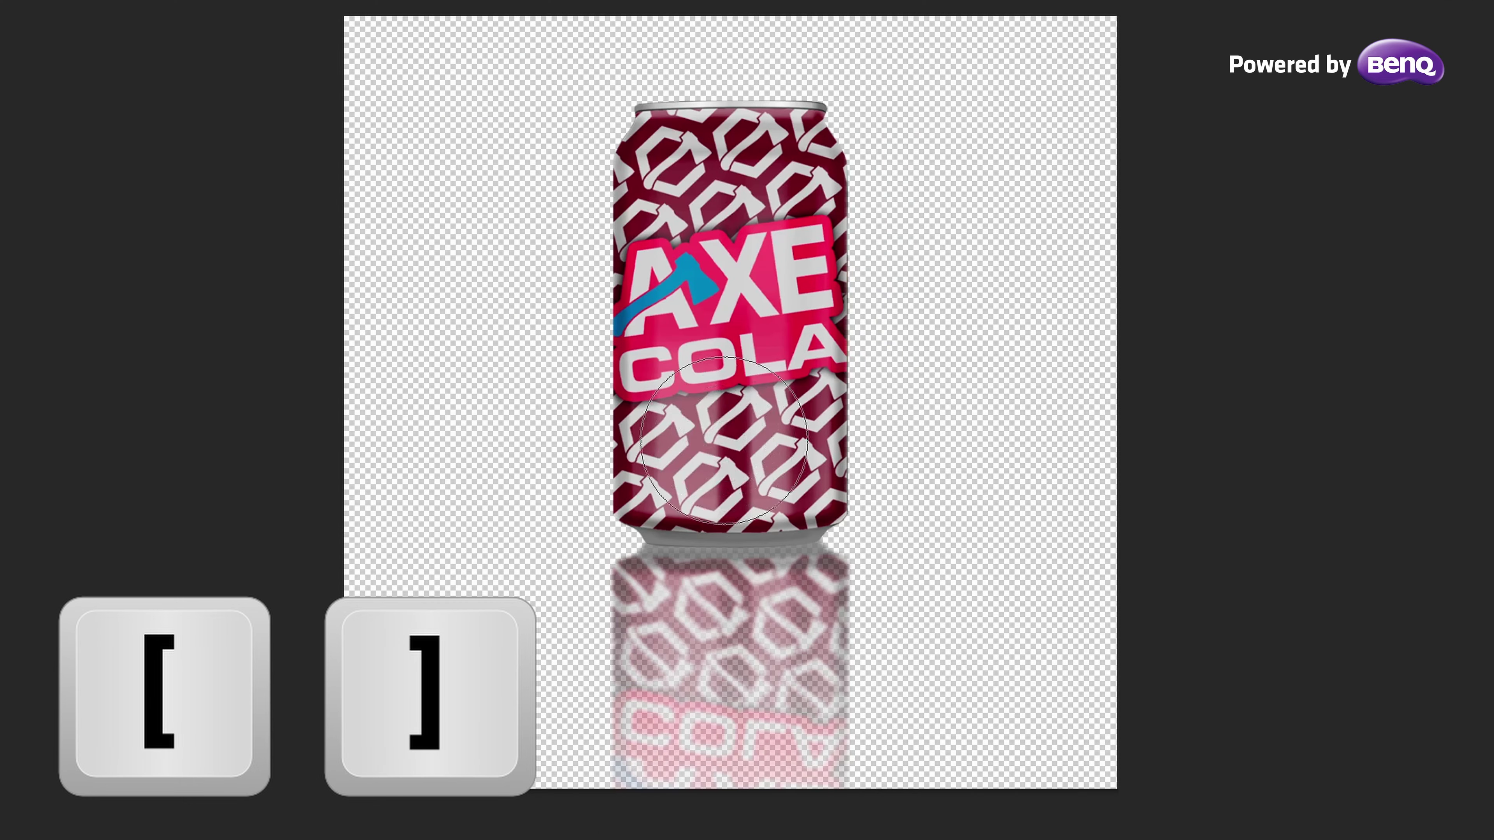
pyautogui.press(']')
pyautogui.press(']')
pyautogui.press(']')
pyautogui.press(']')
pyautogui.press(']')
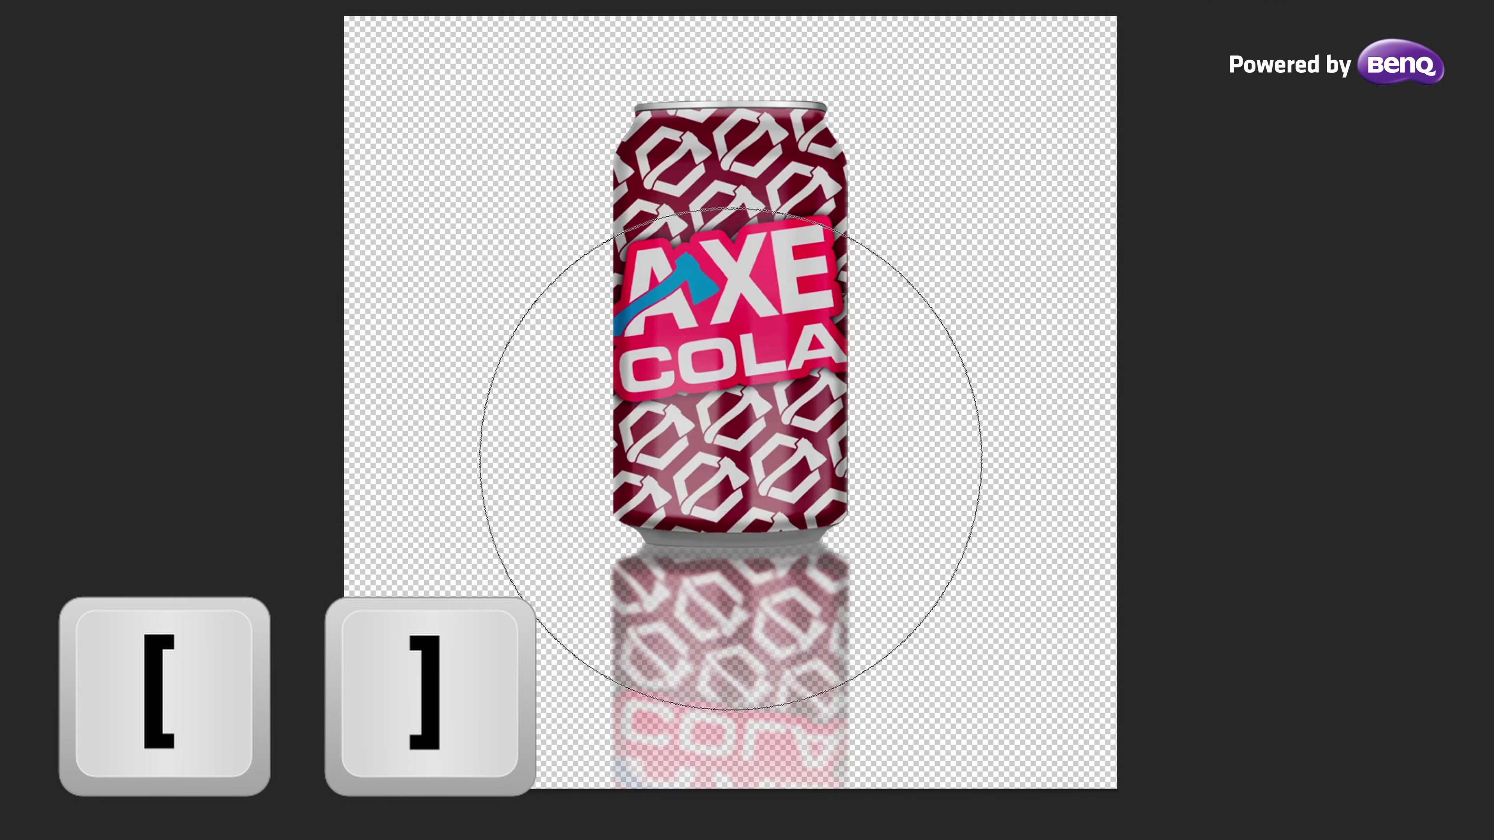
pyautogui.click(730, 457)
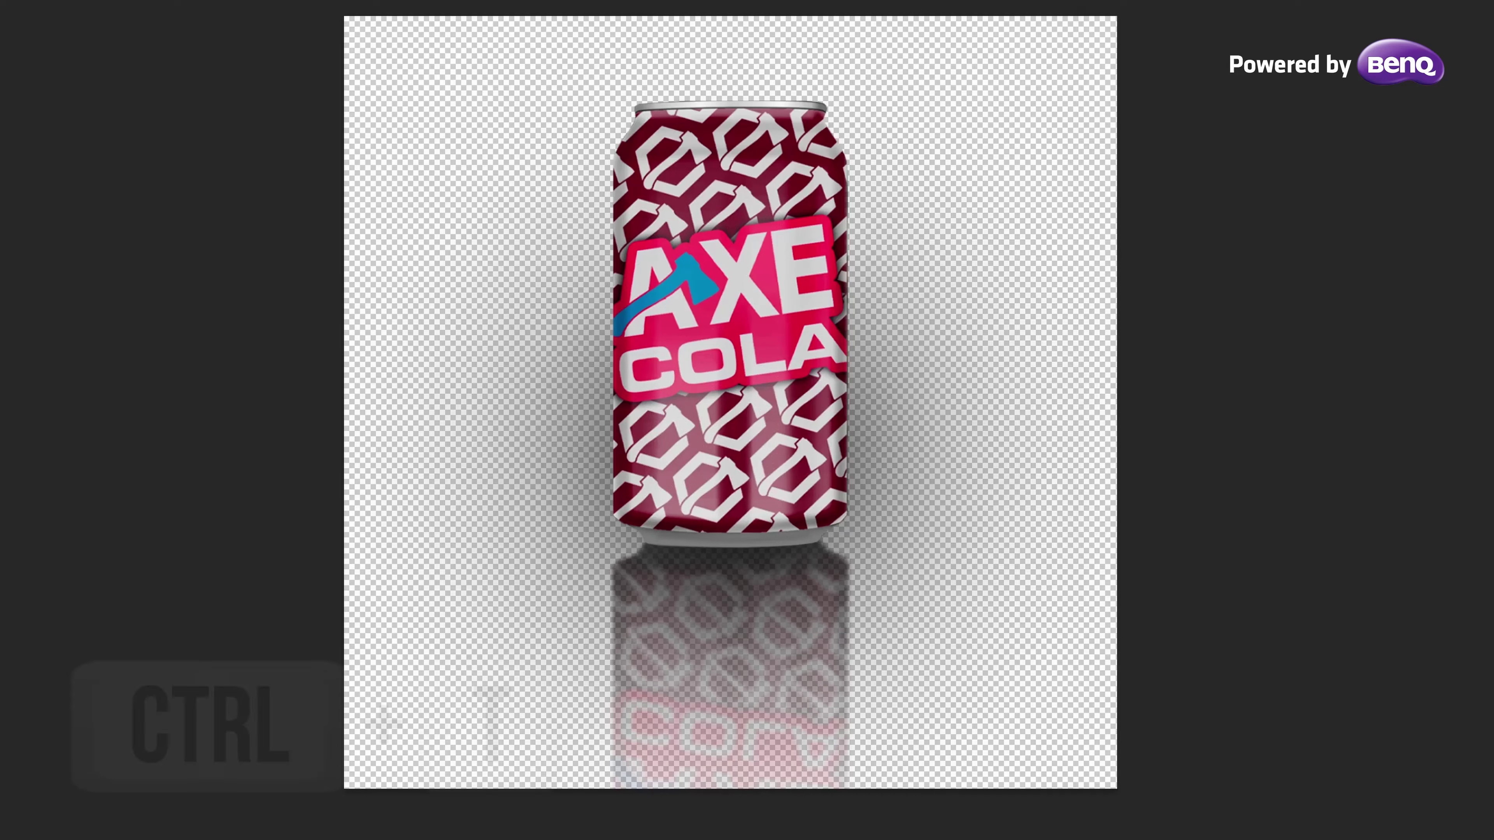
# Step: Squash the Senka shadow vertically into a flat ellipse around the can's base
pyautogui.hotkey('ctrl', 't')
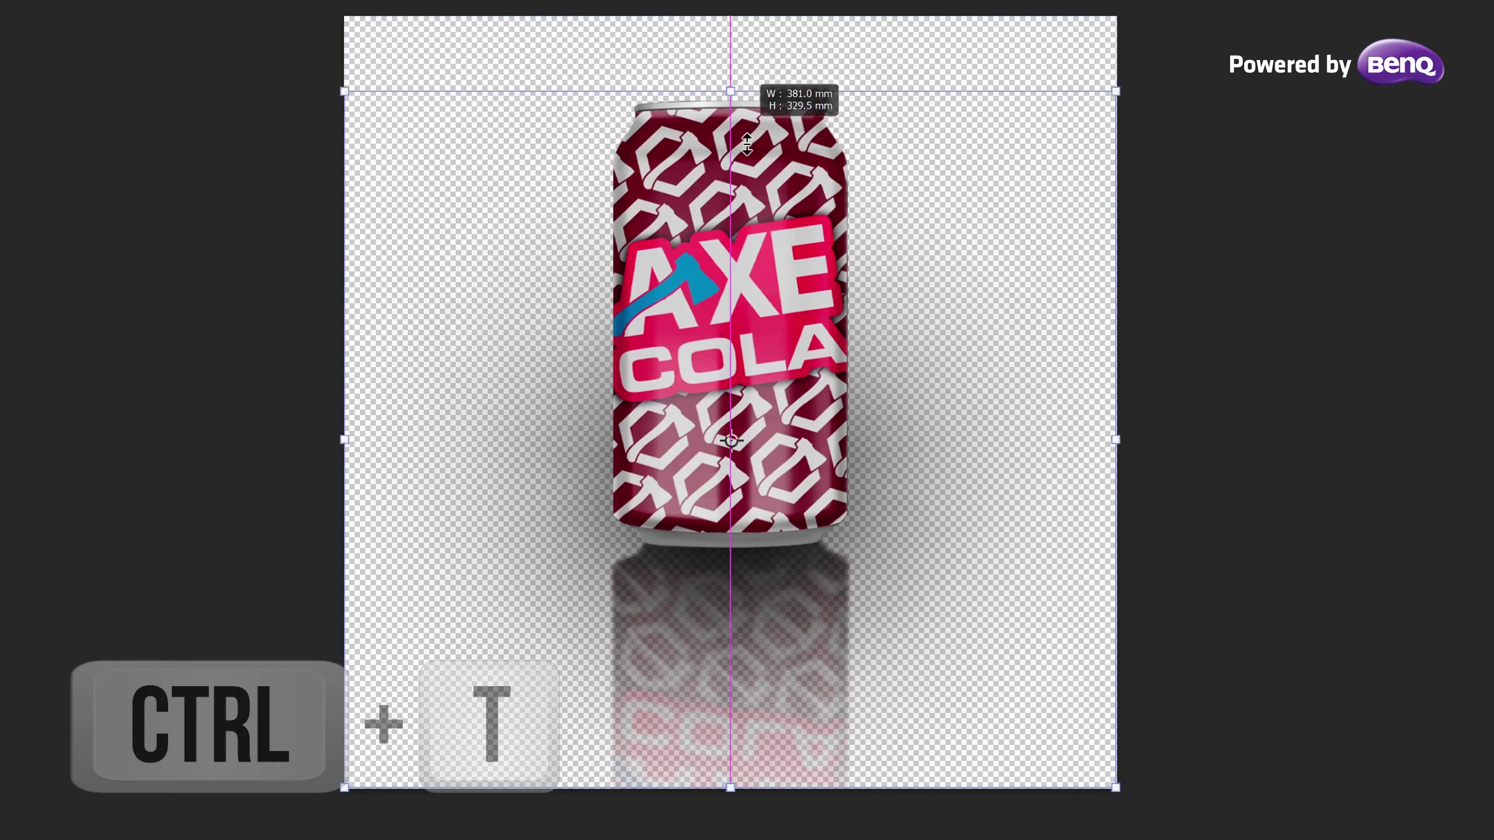
pyautogui.moveTo(730, 17); pyautogui.dragTo(730, 435)
pyautogui.moveTo(726, 787); pyautogui.dragTo(730, 591)
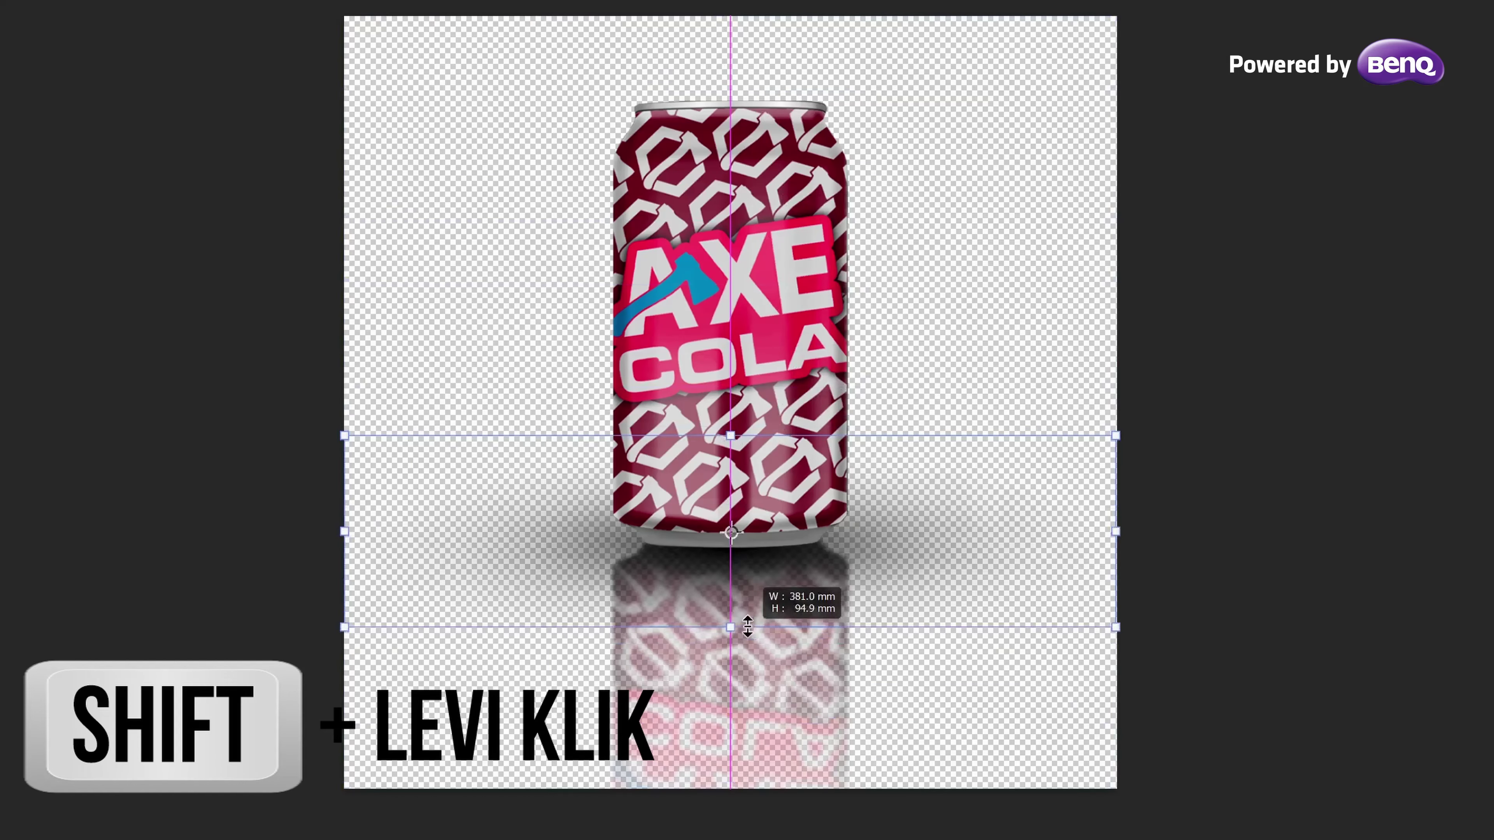
pyautogui.moveTo(730, 435); pyautogui.dragTo(739, 488)
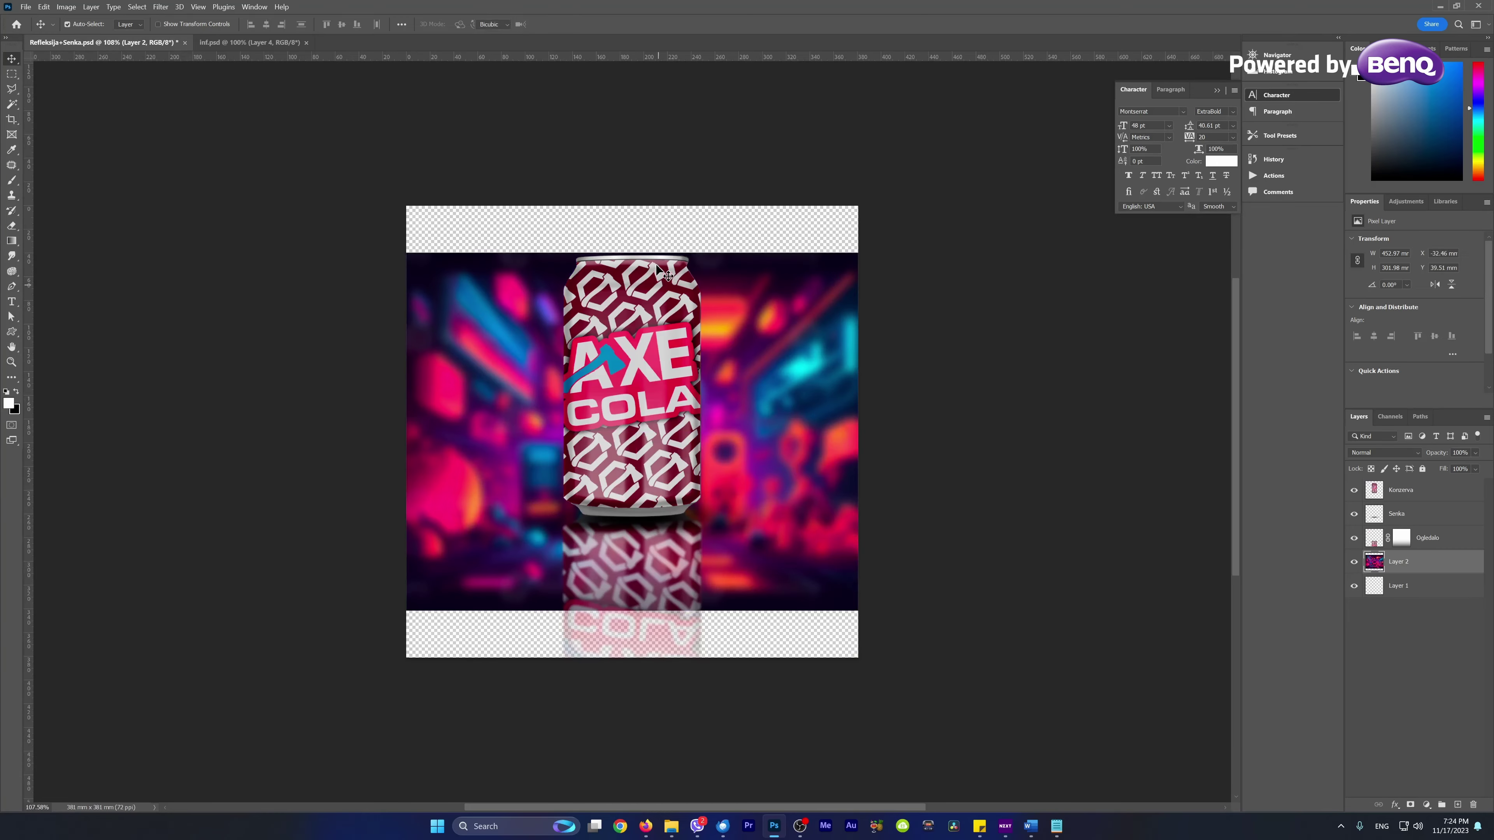
# Step: Scale the neon background to about 174% to fill the canvas and lower its brightness to -60
pyautogui.hotkey('ctrl', 't')
pyautogui.moveTo(635, 250); pyautogui.dragTo(637, 122)
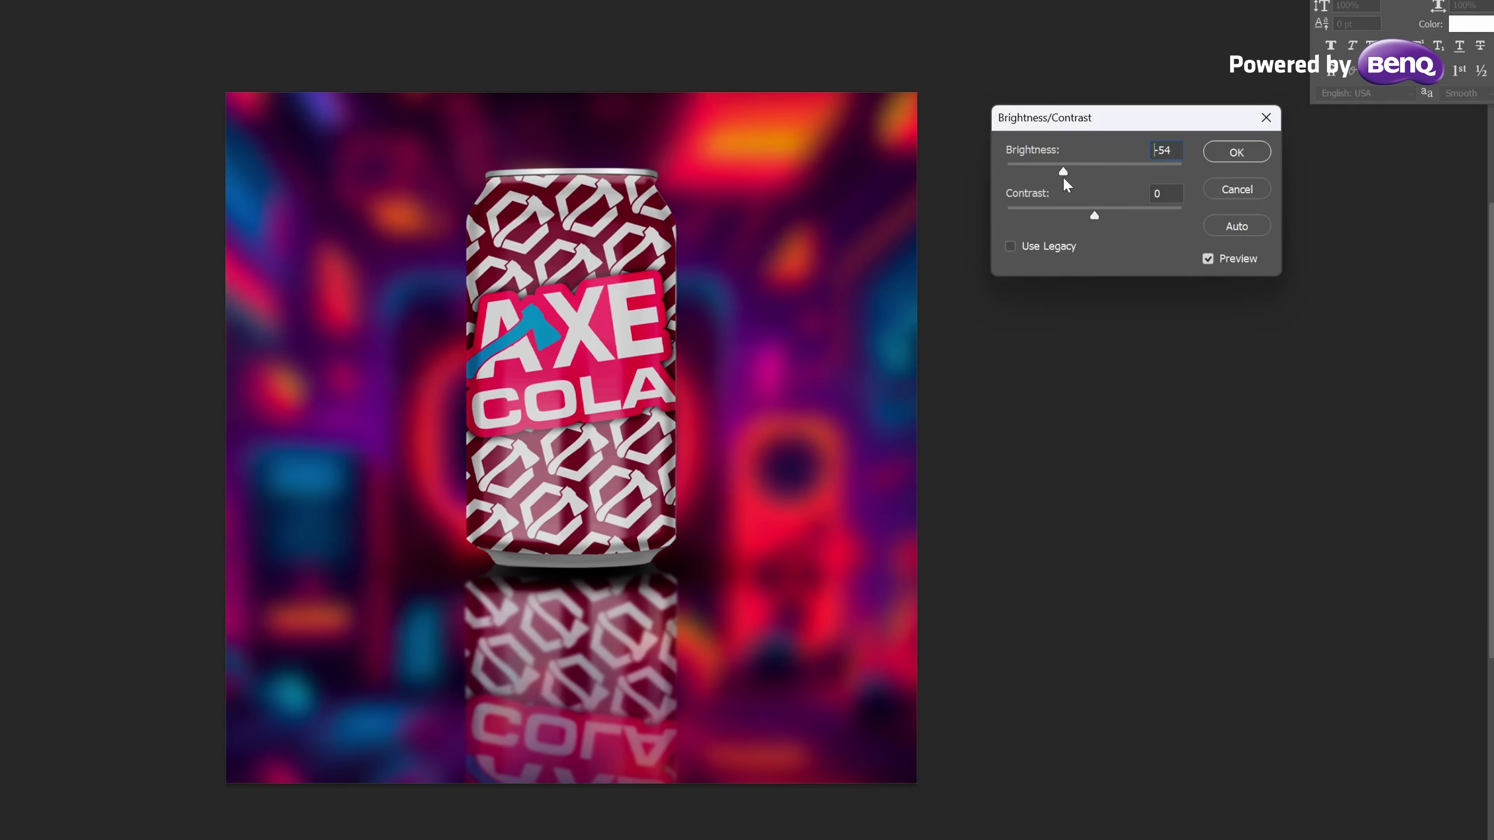
pyautogui.moveTo(1063, 176); pyautogui.dragTo(1060, 175)
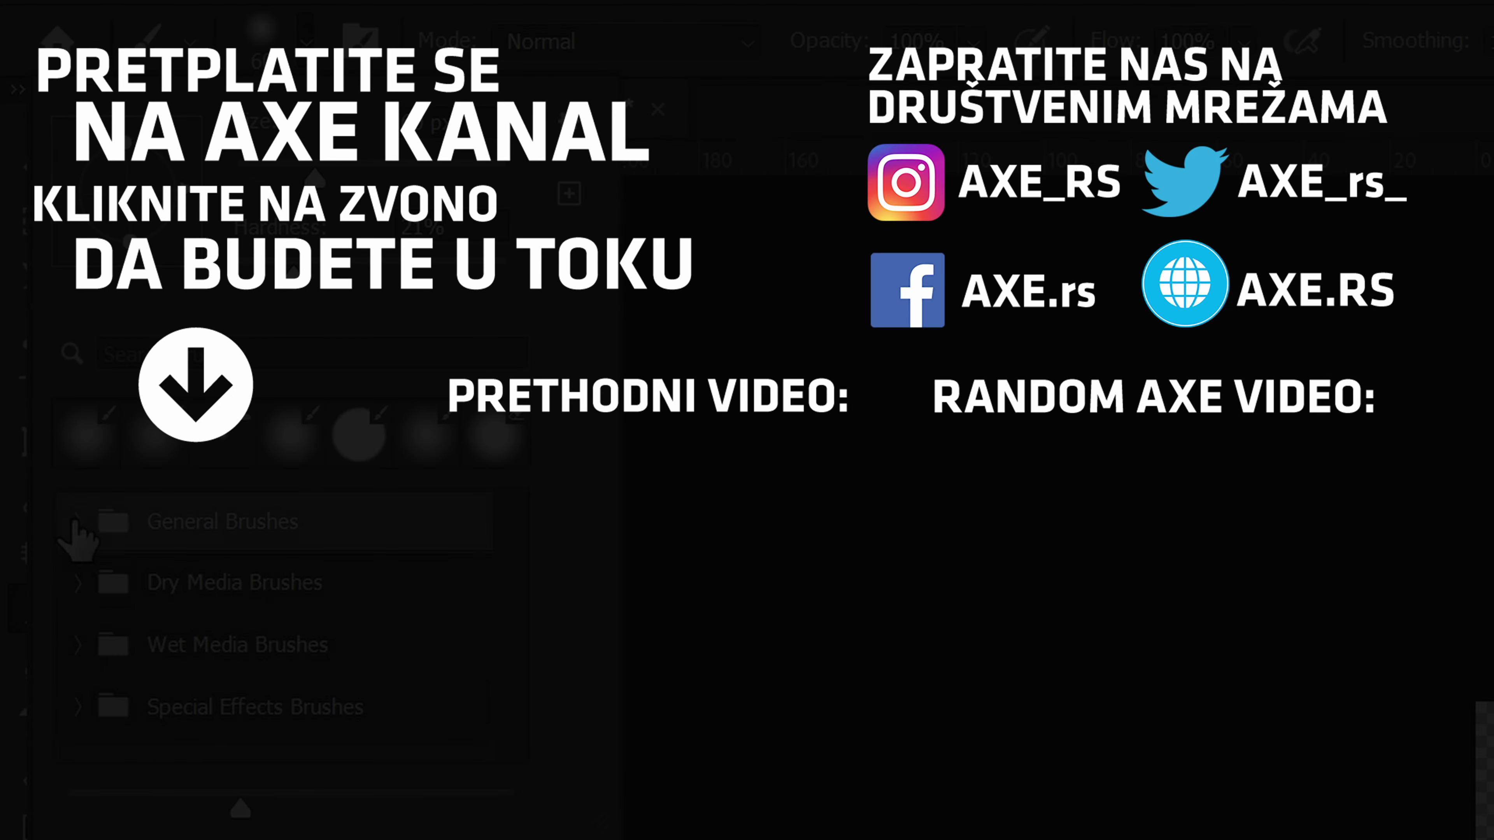
pyautogui.click(75, 523)
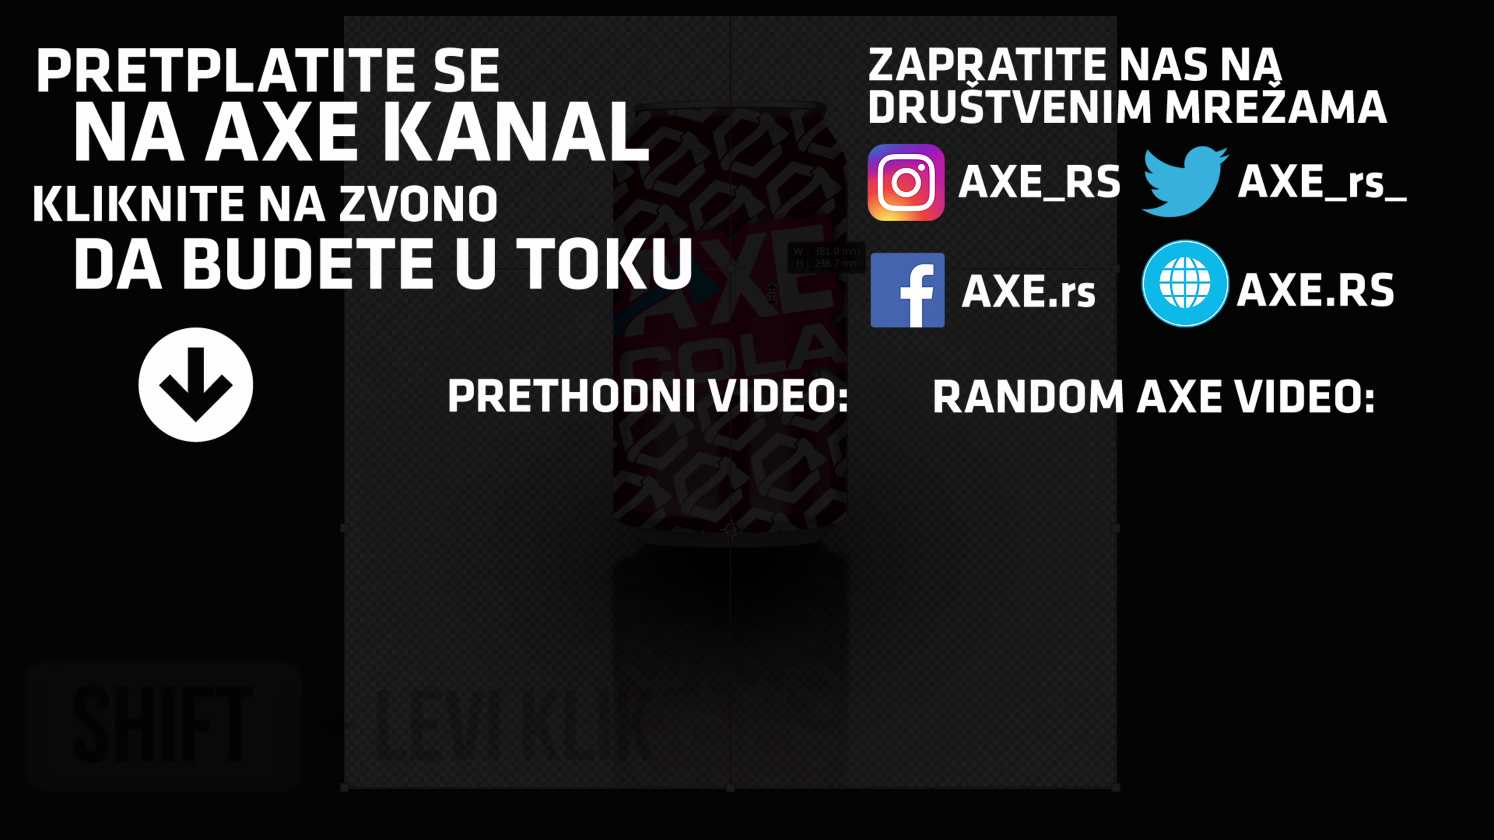
pyautogui.moveTo(736, 704); pyautogui.dragTo(748, 601)
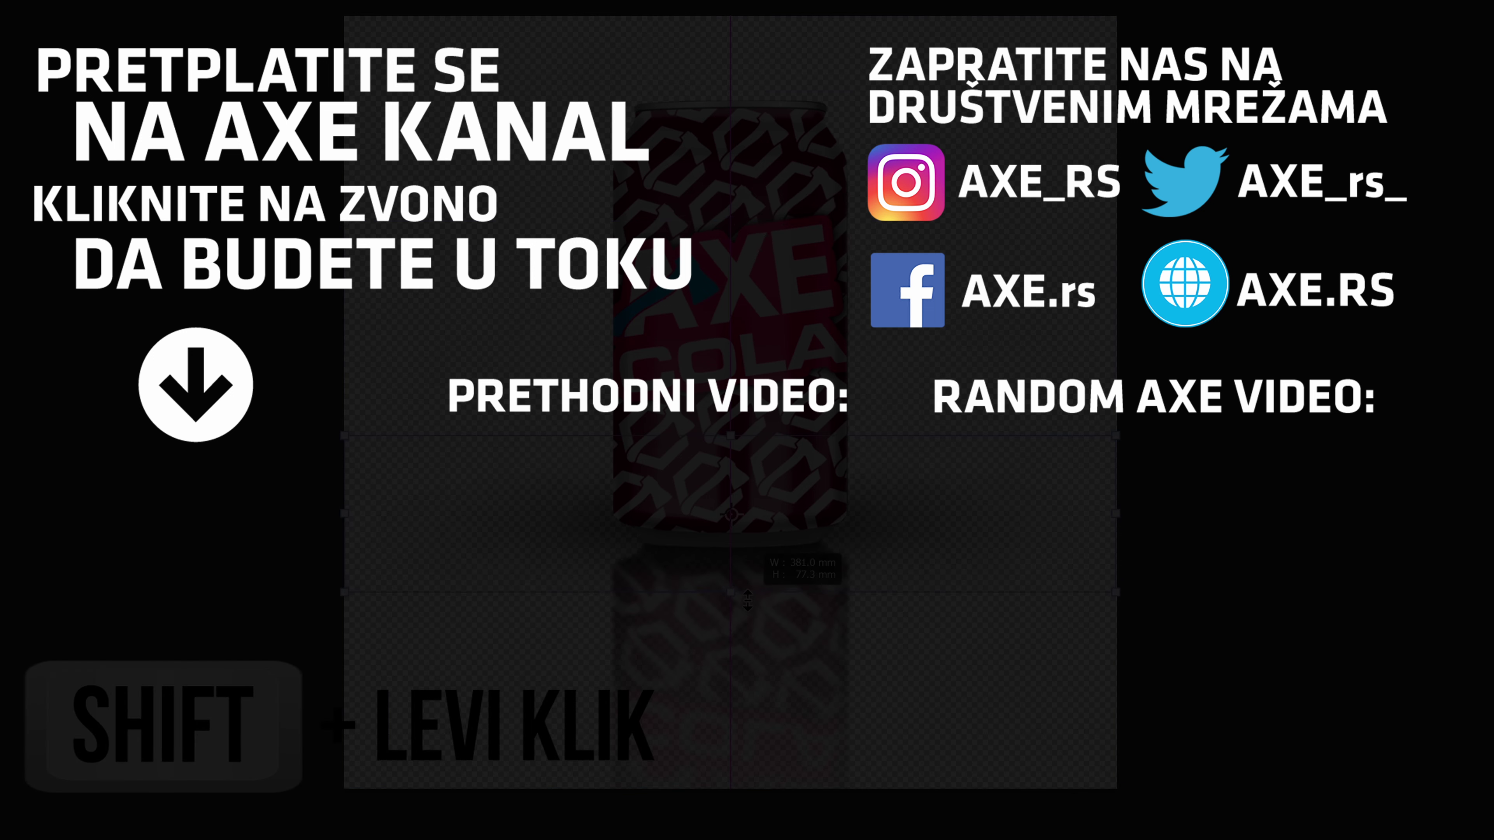